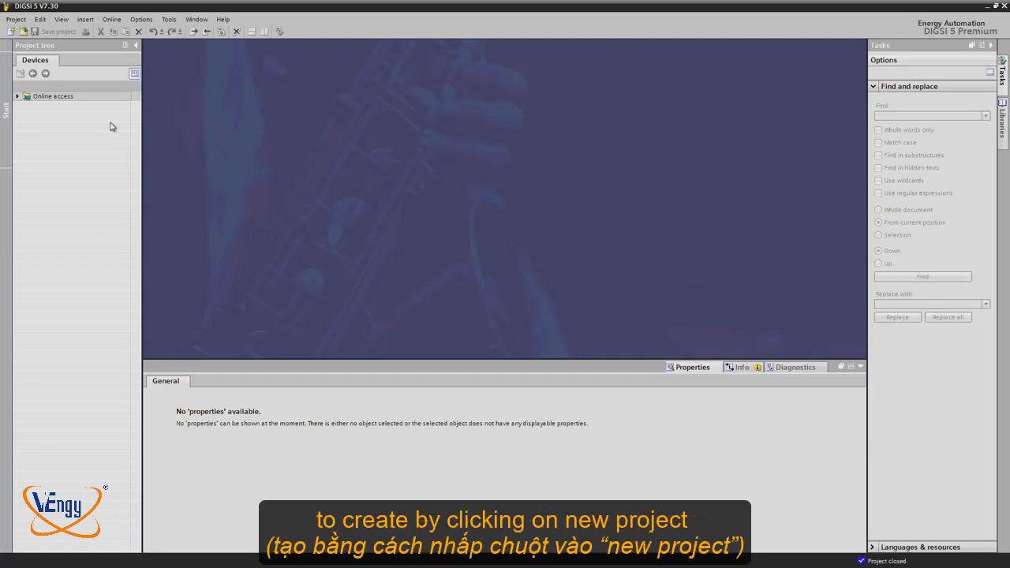
- Create a new project named Substation in the default path
{"action": "left_click", "coordinate": [9, 32]}
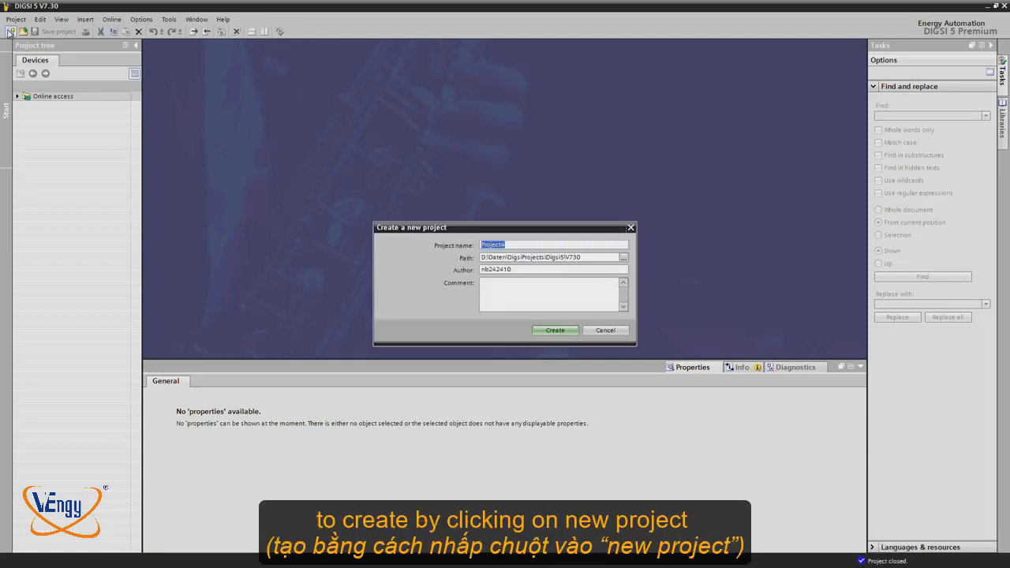
{"action": "type", "text": "Substat"}
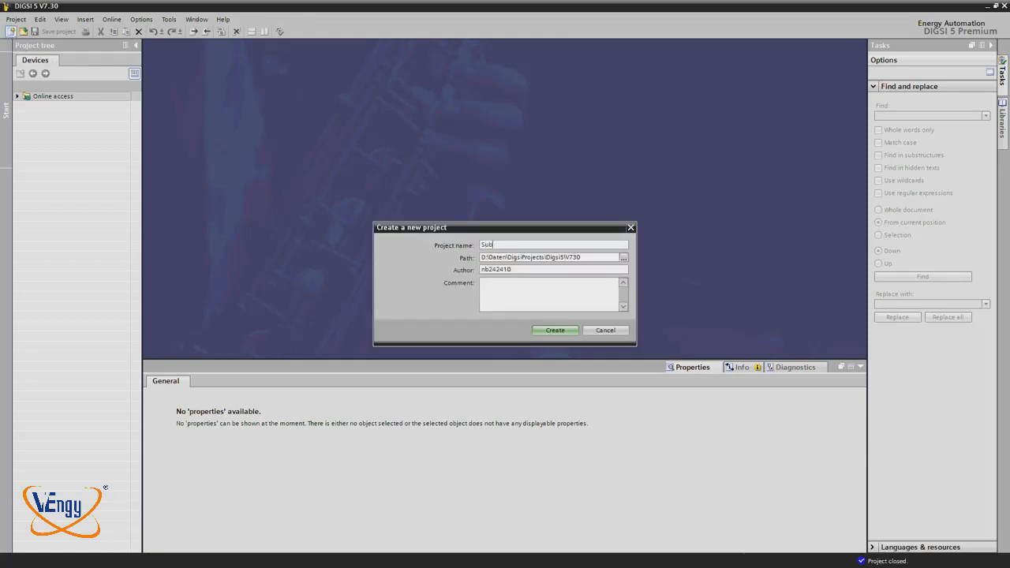
{"action": "type", "text": "ion"}
{"action": "left_click", "coordinate": [555, 330]}
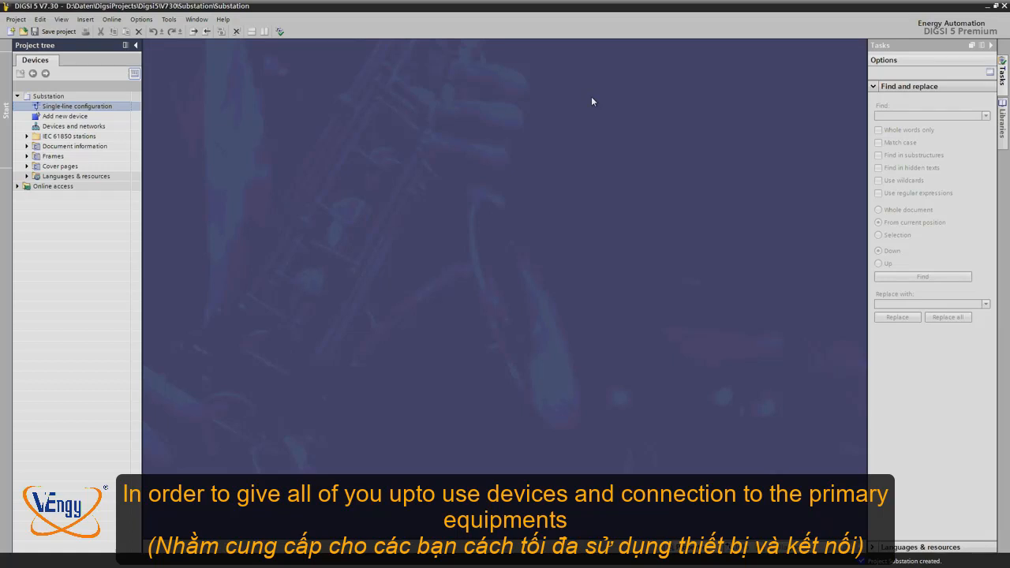
- Open the single-line configuration and place a horizontal busbar from the global library's single-line and display elements on the canvas
{"action": "double_click", "coordinate": [60, 106]}
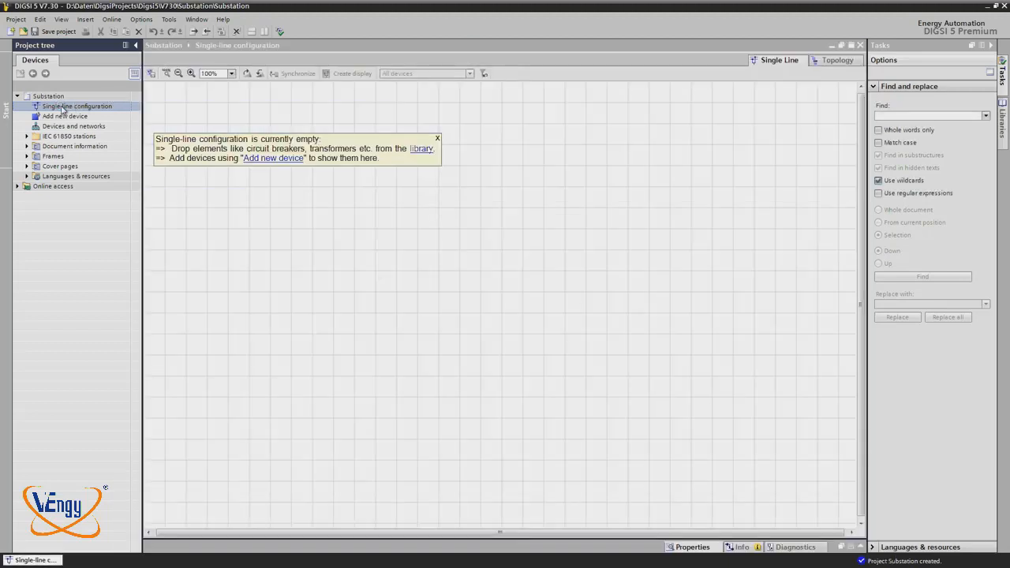
{"action": "left_click", "coordinate": [1000, 118]}
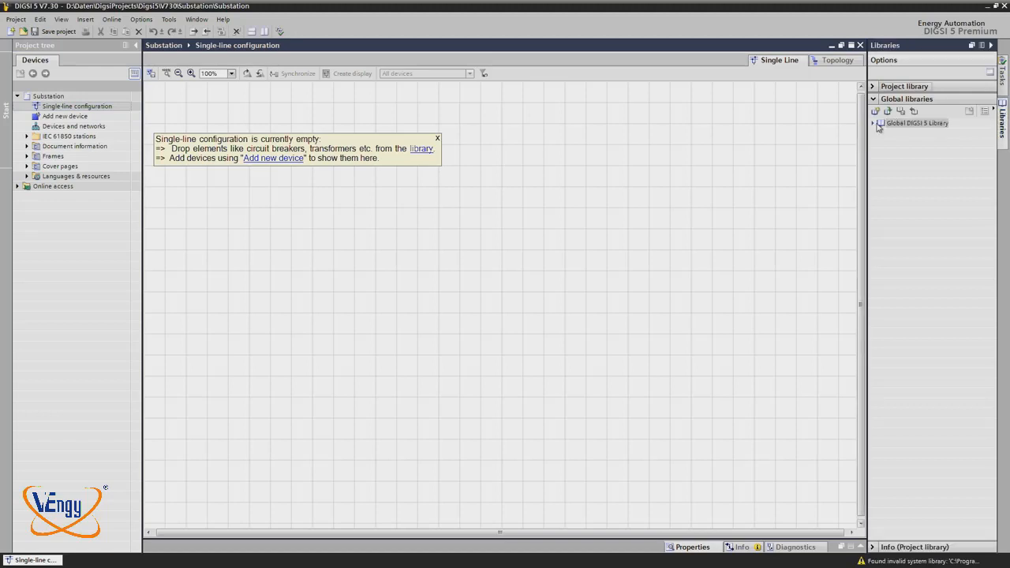
{"action": "left_click", "coordinate": [874, 125]}
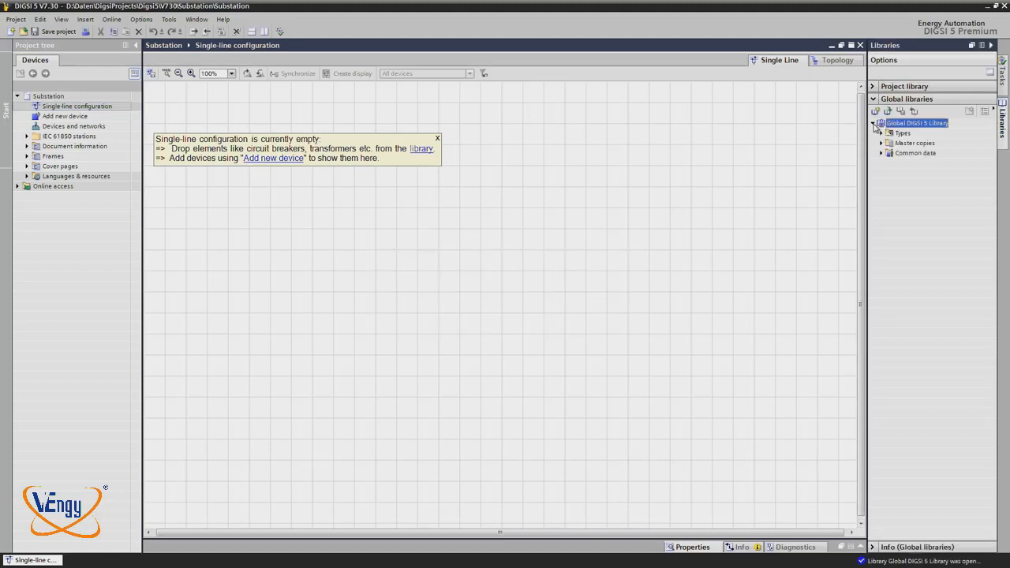
{"action": "left_click", "coordinate": [881, 133]}
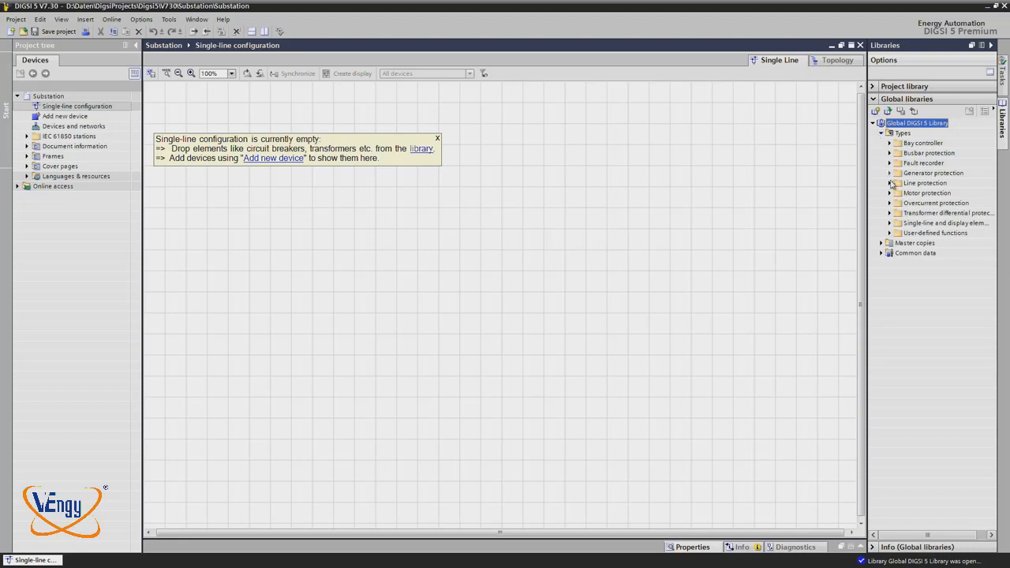
{"action": "left_click", "coordinate": [889, 223]}
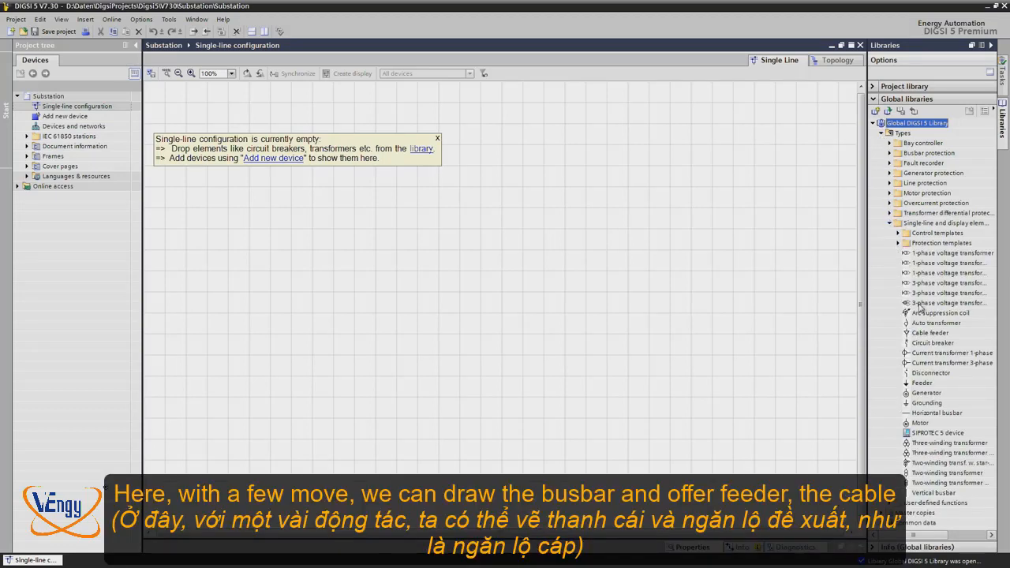
{"action": "left_click", "coordinate": [932, 416]}
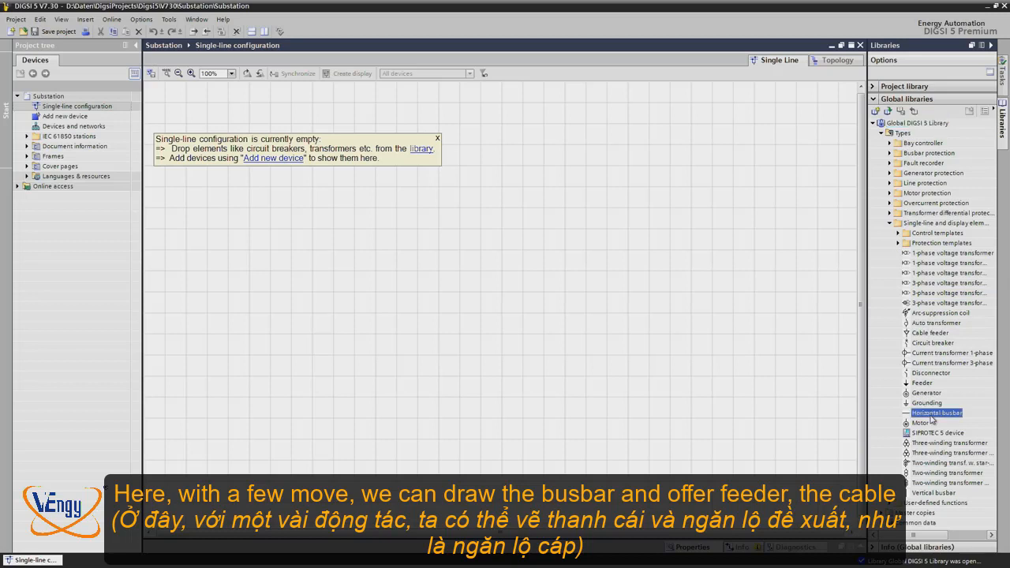
{"action": "left_click_drag", "start_coordinate": [931, 418], "coordinate": [296, 216]}
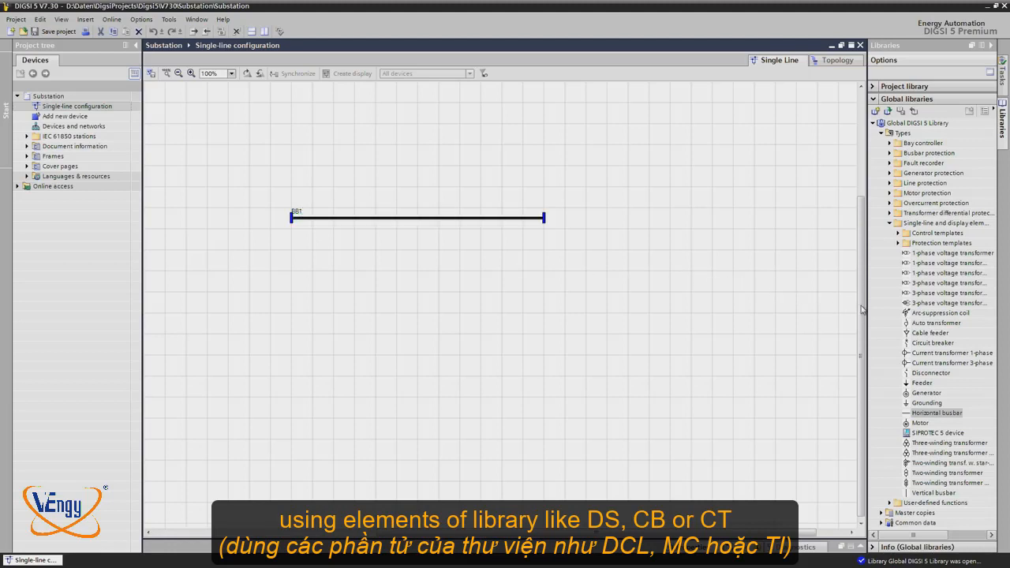
- Build a bay below the busbar by chaining a disconnector, circuit breaker, 3-phase current transformer and cable feeder
{"action": "left_click_drag", "start_coordinate": [915, 372], "coordinate": [353, 262]}
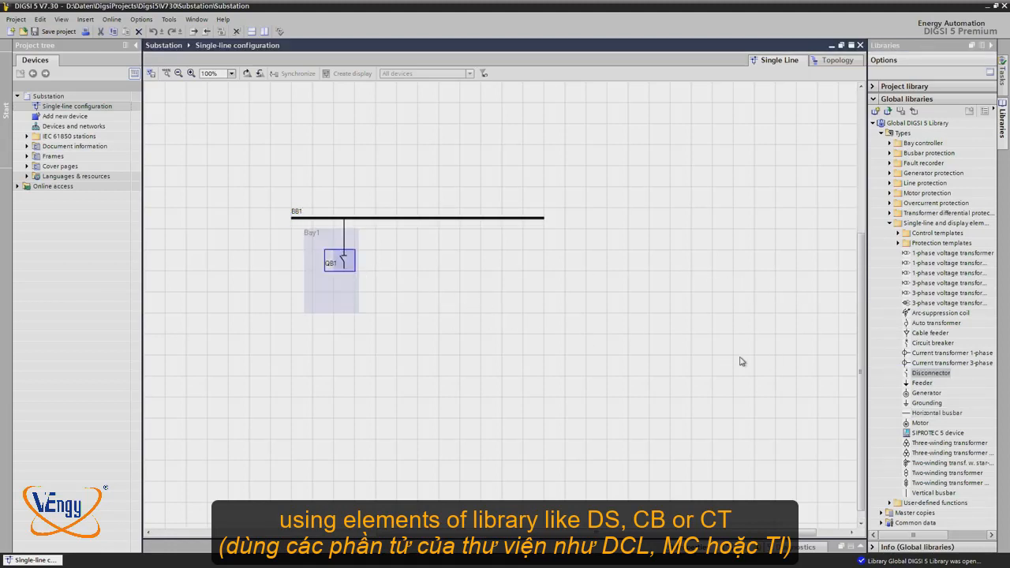
{"action": "left_click", "coordinate": [935, 343]}
{"action": "left_click_drag", "start_coordinate": [941, 347], "coordinate": [345, 283]}
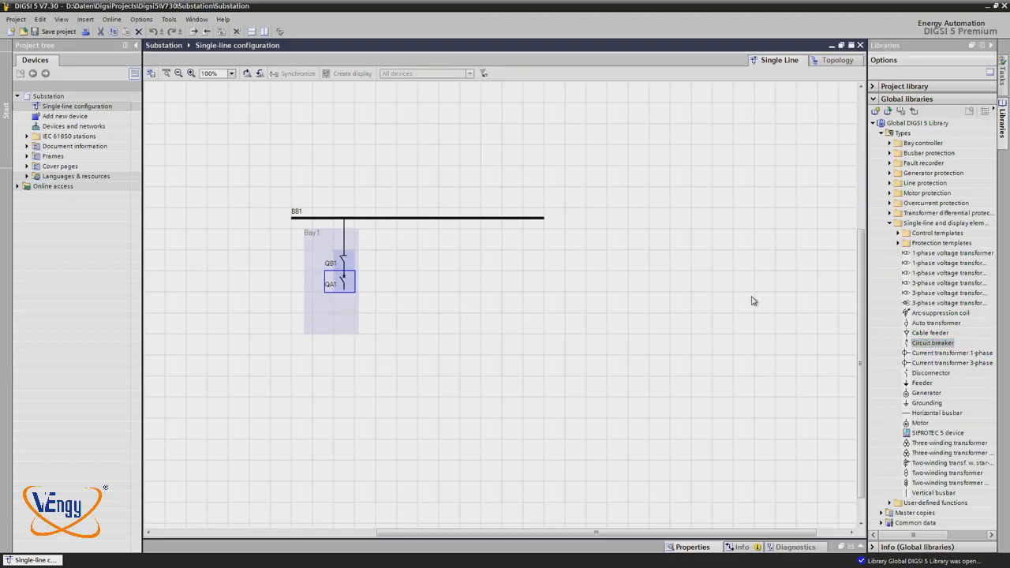
{"action": "left_click_drag", "start_coordinate": [936, 363], "coordinate": [344, 302]}
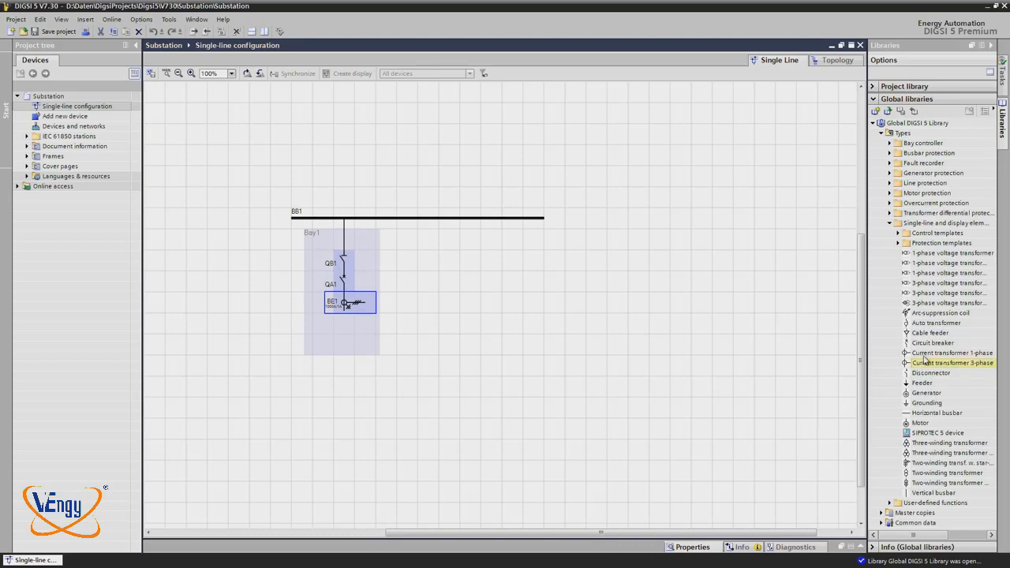
{"action": "left_click_drag", "start_coordinate": [929, 343], "coordinate": [347, 327]}
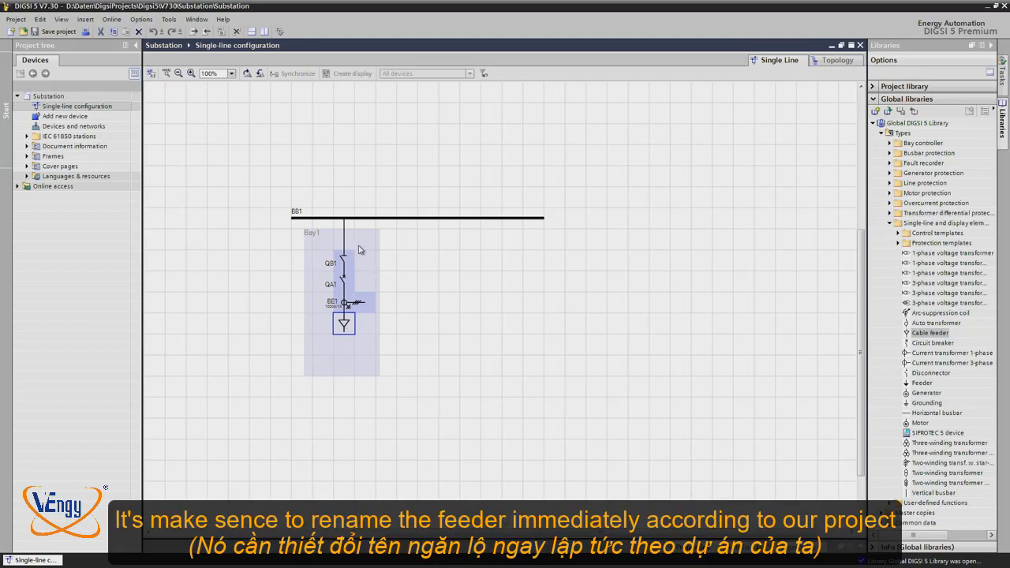
- Rename the bay below the busbar as "=F01 cable feeder"
{"action": "left_click", "coordinate": [318, 234]}
{"action": "left_click", "coordinate": [317, 234]}
{"action": "left_click_drag", "start_coordinate": [322, 234], "coordinate": [276, 236]}
{"action": "type", "text": "=F"}
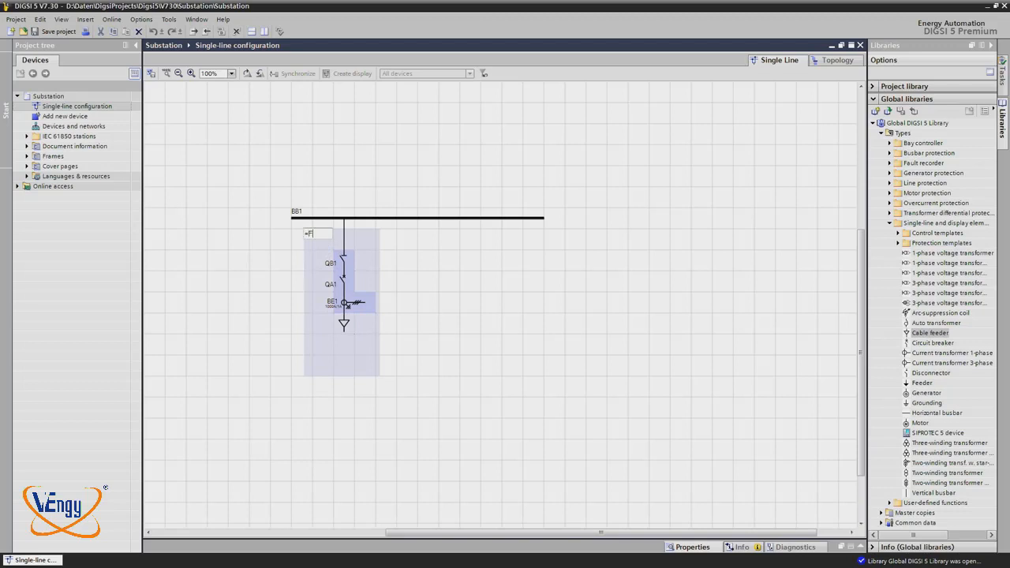
{"action": "type", "text": "01 cable fe"}
{"action": "type", "text": "eder"}
{"action": "key", "text": "Return"}
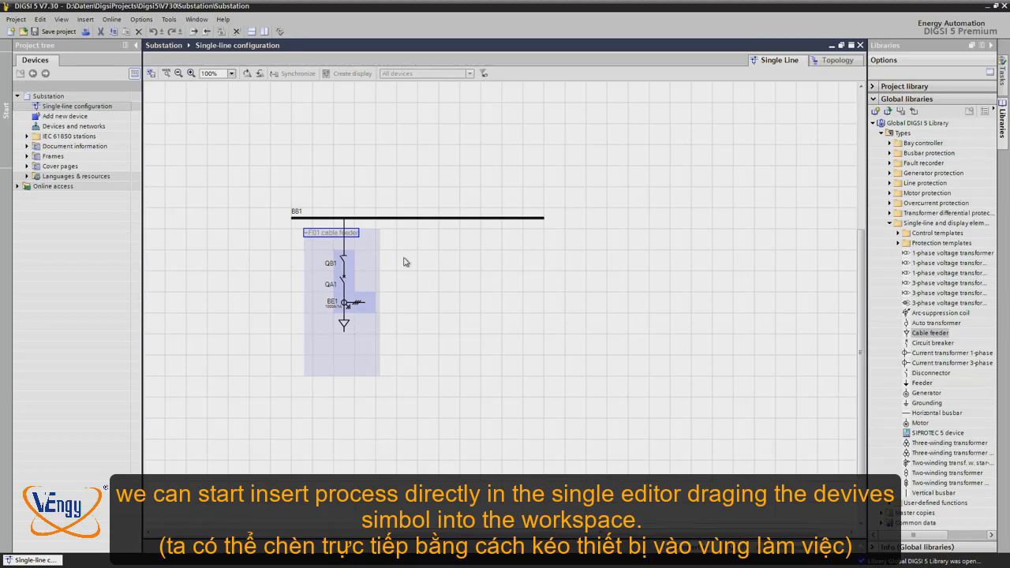
- Insert a SIPROTEC 5 device beside the cable feeder bay and verify its short product code P1J196909
{"action": "left_click", "coordinate": [936, 434]}
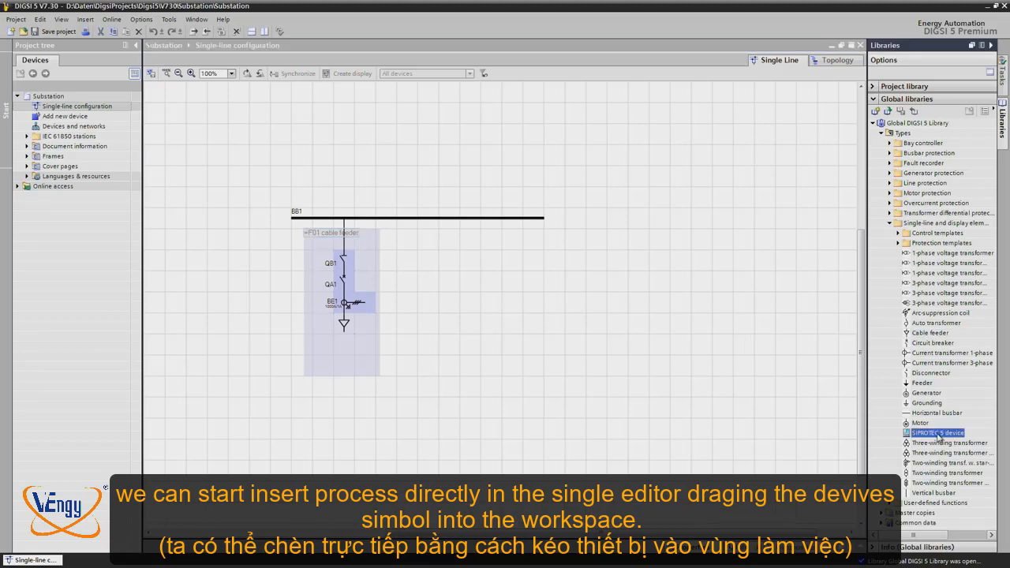
{"action": "left_click_drag", "start_coordinate": [939, 436], "coordinate": [429, 278]}
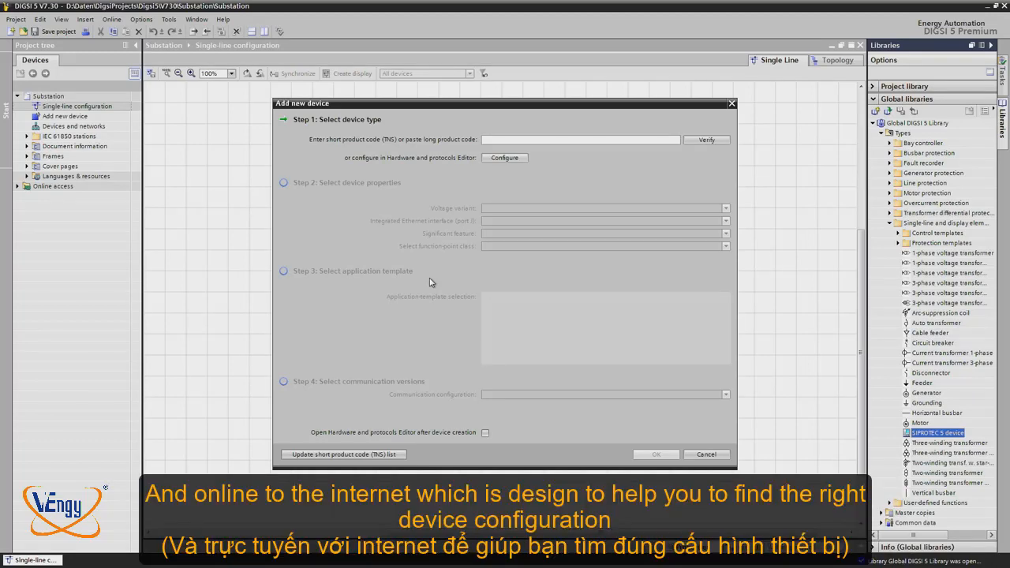
{"action": "left_click", "coordinate": [566, 139]}
{"action": "type", "text": "P1"}
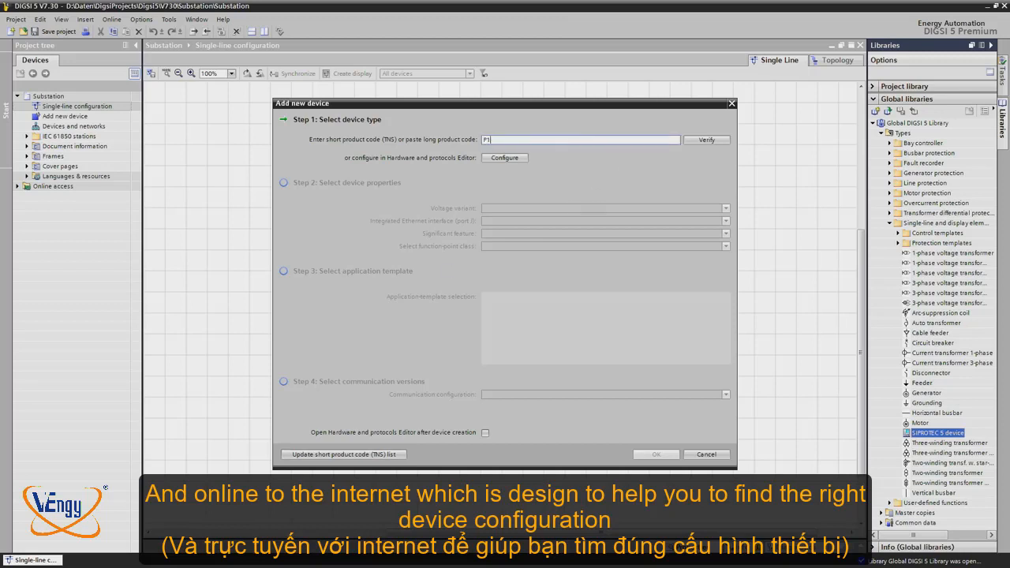
{"action": "type", "text": "J"}
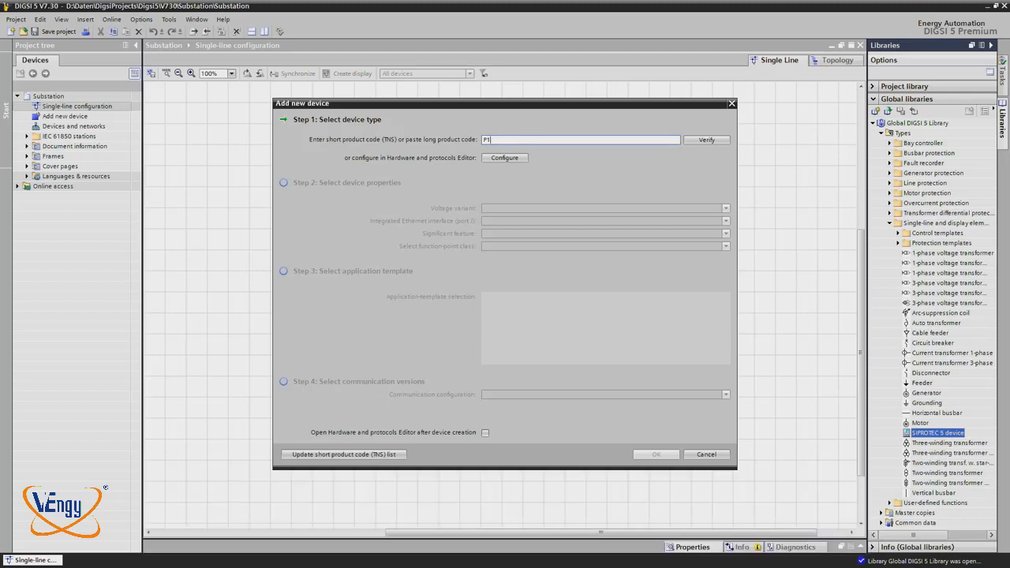
{"action": "type", "text": "19"}
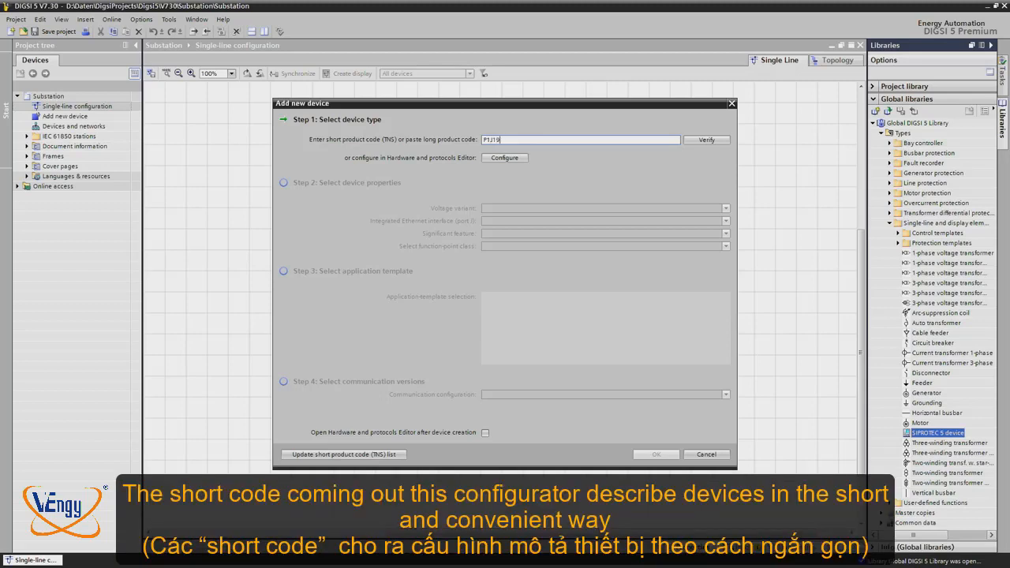
{"action": "type", "text": "6909"}
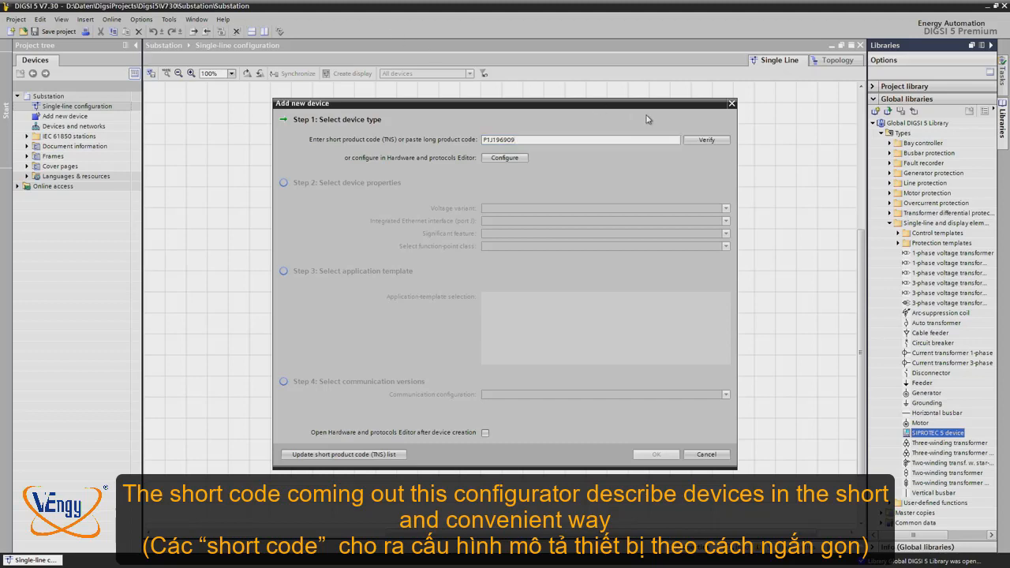
{"action": "left_click", "coordinate": [708, 143]}
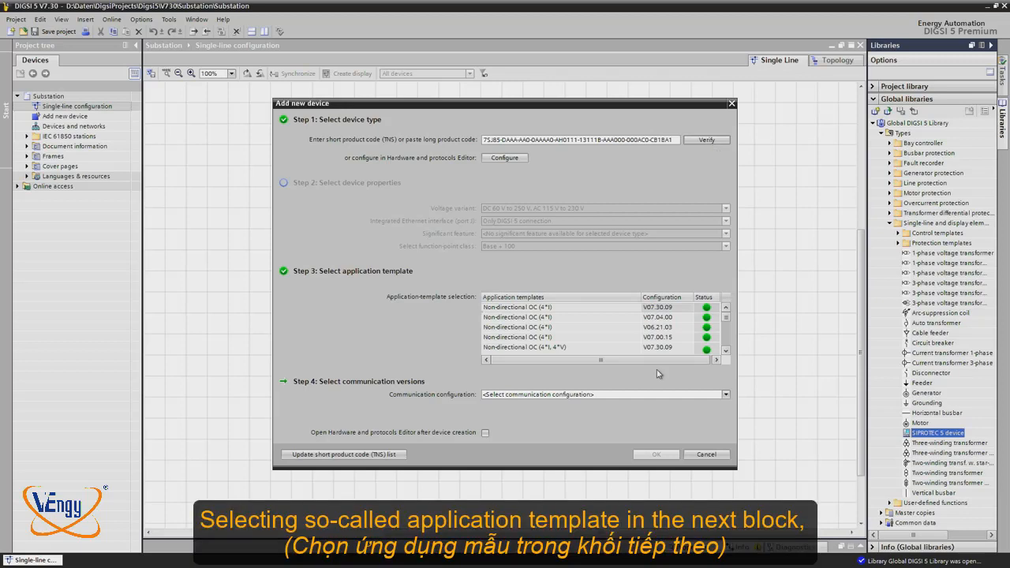
- Examine the available application templates for the new device, from non-directional OC to capacitor bank protection
{"action": "left_click", "coordinate": [726, 351]}
{"action": "left_click", "coordinate": [726, 351]}
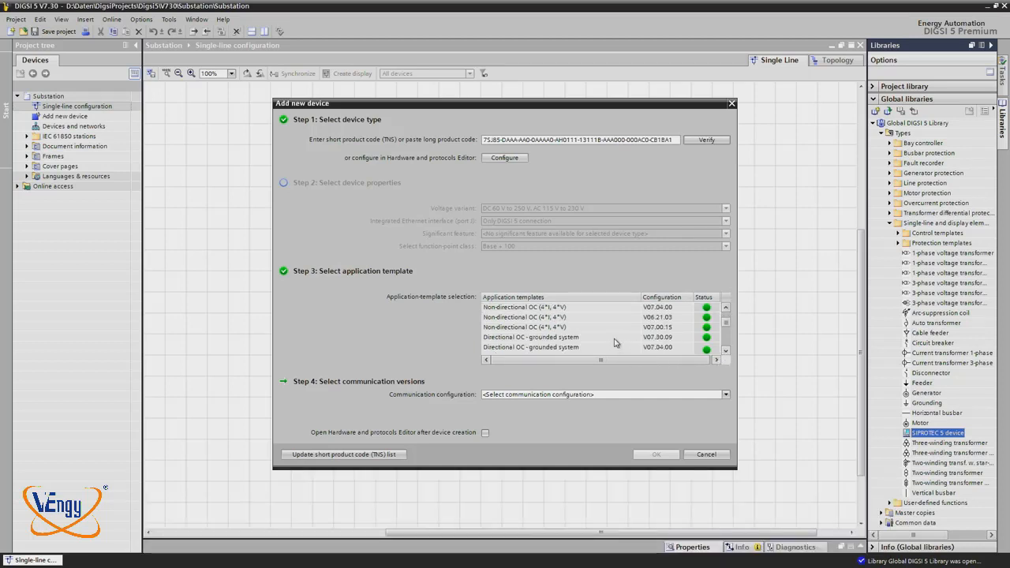
{"action": "left_click", "coordinate": [725, 352]}
{"action": "left_click", "coordinate": [726, 352]}
{"action": "left_click", "coordinate": [726, 353]}
{"action": "left_click", "coordinate": [726, 352]}
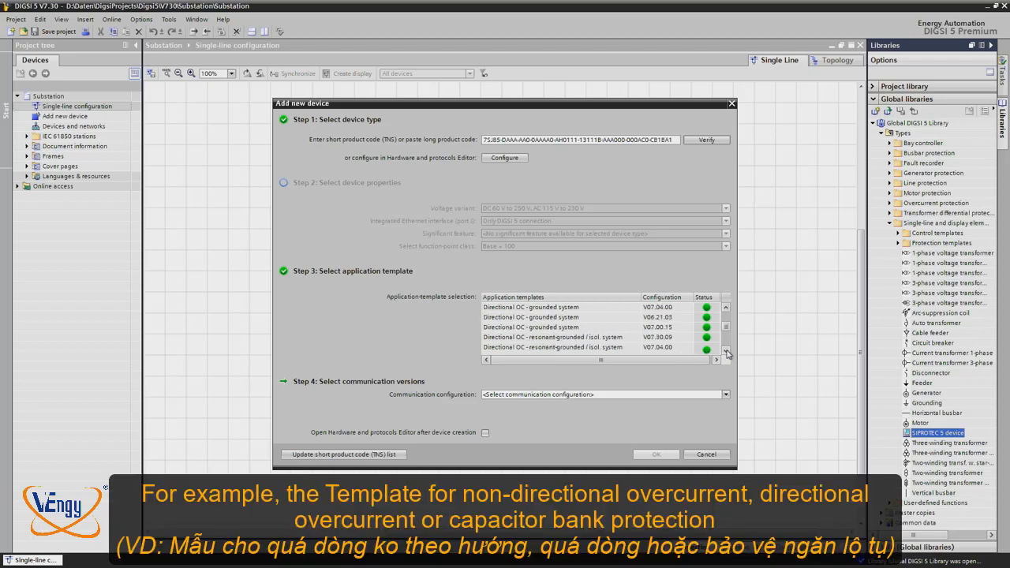
{"action": "left_click", "coordinate": [726, 351]}
{"action": "left_click", "coordinate": [727, 352]}
{"action": "left_click", "coordinate": [727, 352]}
{"action": "left_click", "coordinate": [727, 352]}
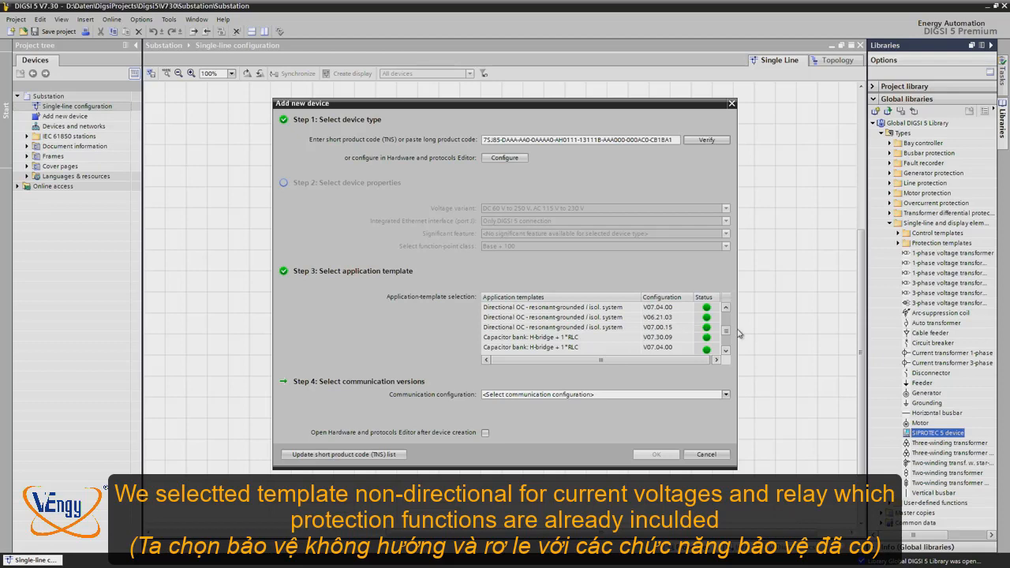
- Create the device with the Non-directional OC (4*I) template, configuration V07.30.09, and communication configuration V07.30
{"action": "left_click_drag", "start_coordinate": [728, 333], "coordinate": [727, 316]}
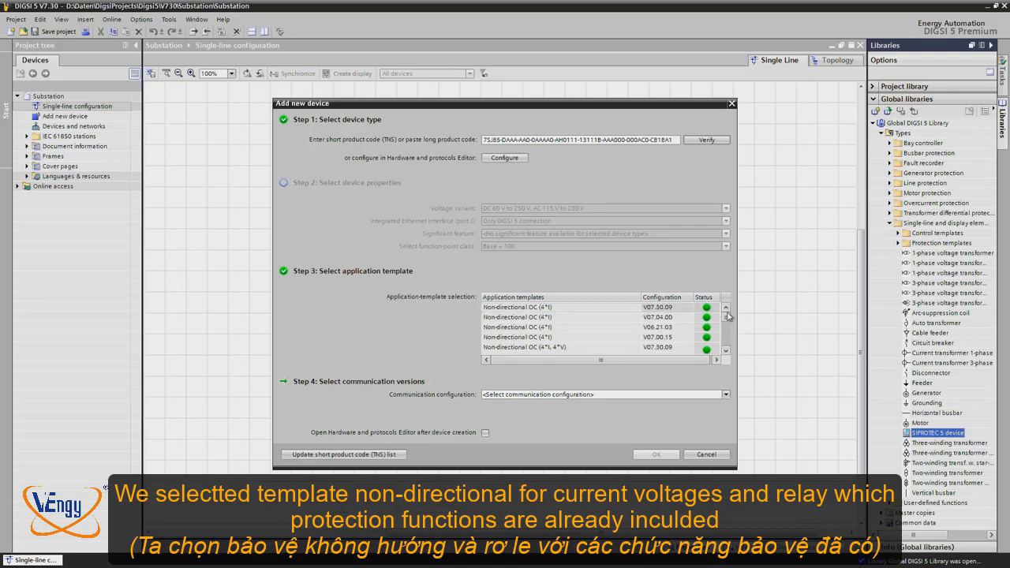
{"action": "left_click", "coordinate": [542, 307]}
{"action": "left_click", "coordinate": [596, 394]}
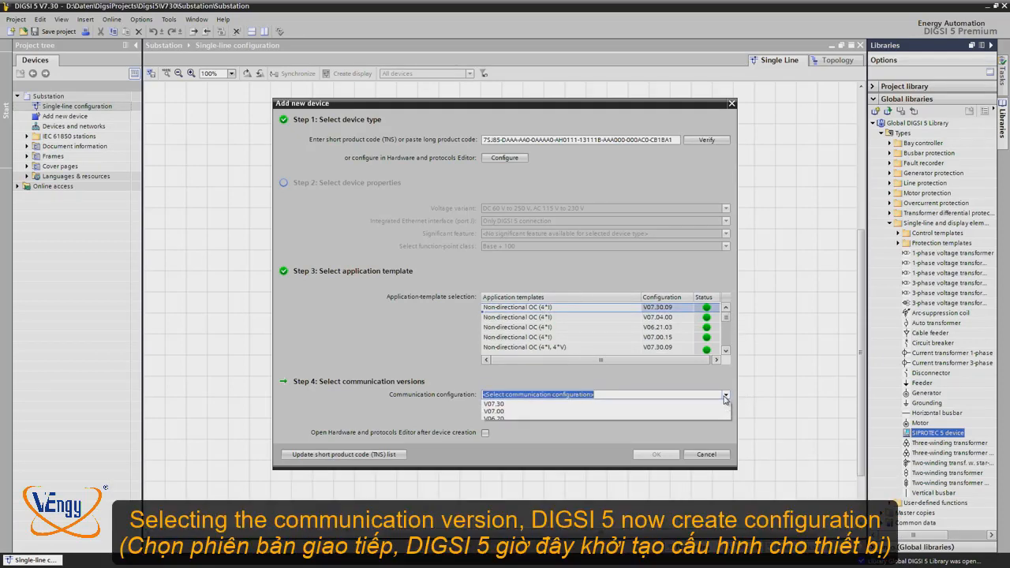
{"action": "left_click", "coordinate": [563, 403]}
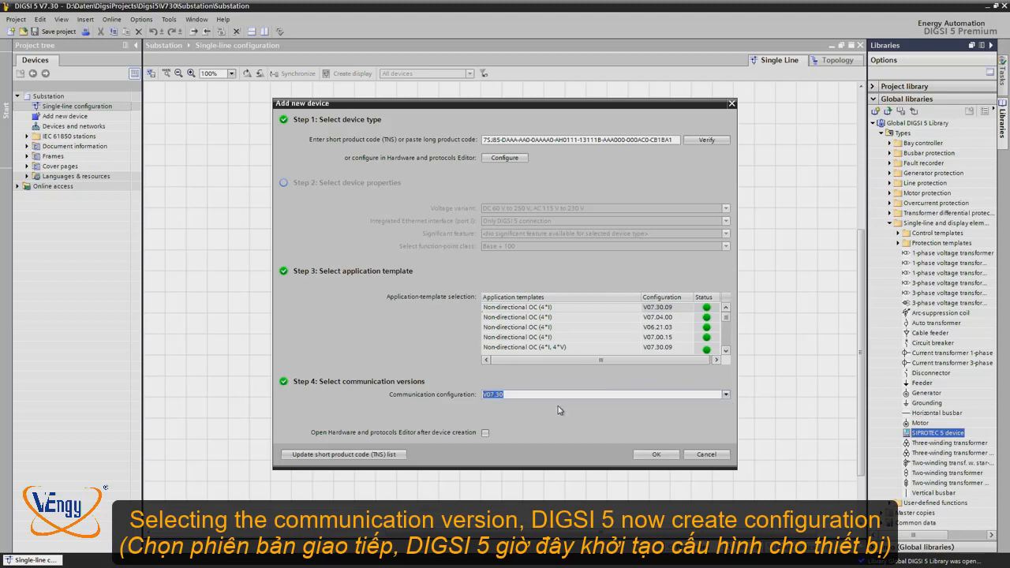
{"action": "left_click", "coordinate": [649, 454]}
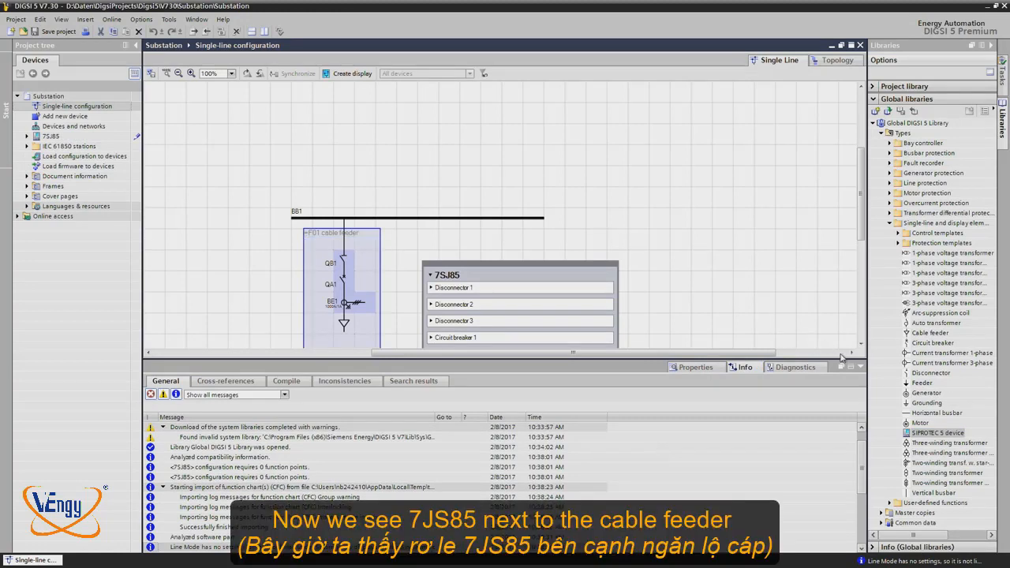
- Collapse the message area and expand the VI 3ph 1 function group of the 7SJ85 device to inspect its functions
{"action": "left_click", "coordinate": [864, 372]}
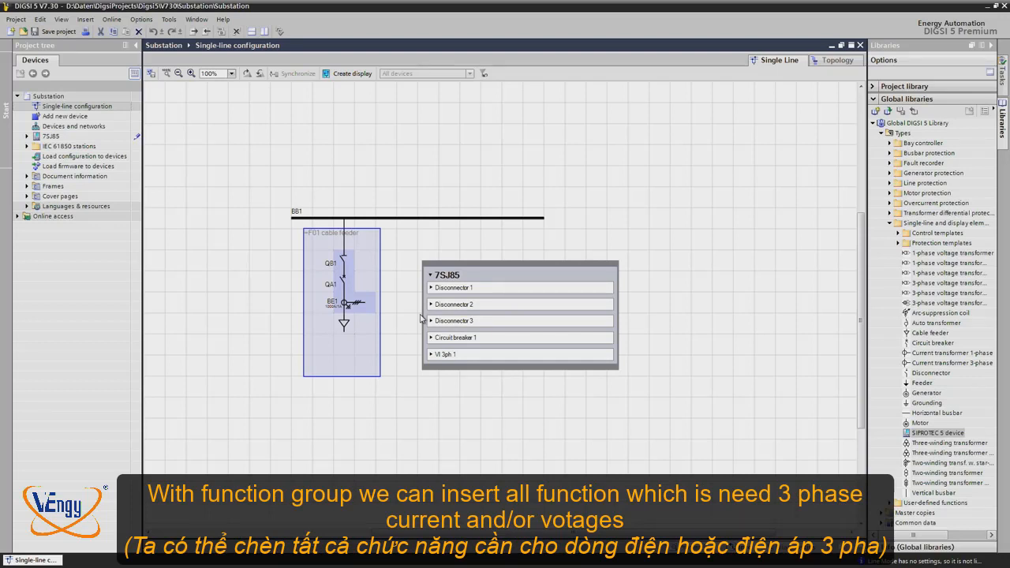
{"action": "left_click", "coordinate": [431, 355]}
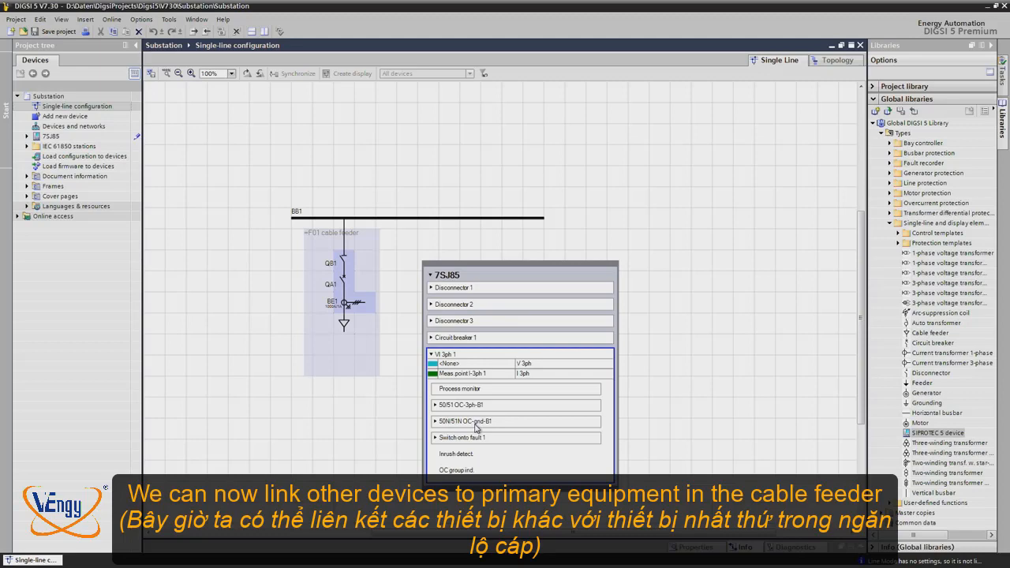
- Delete Disconnector 2 and Disconnector 3 from the 7SJ85 device and confirm the deletion
{"action": "left_click", "coordinate": [469, 305]}
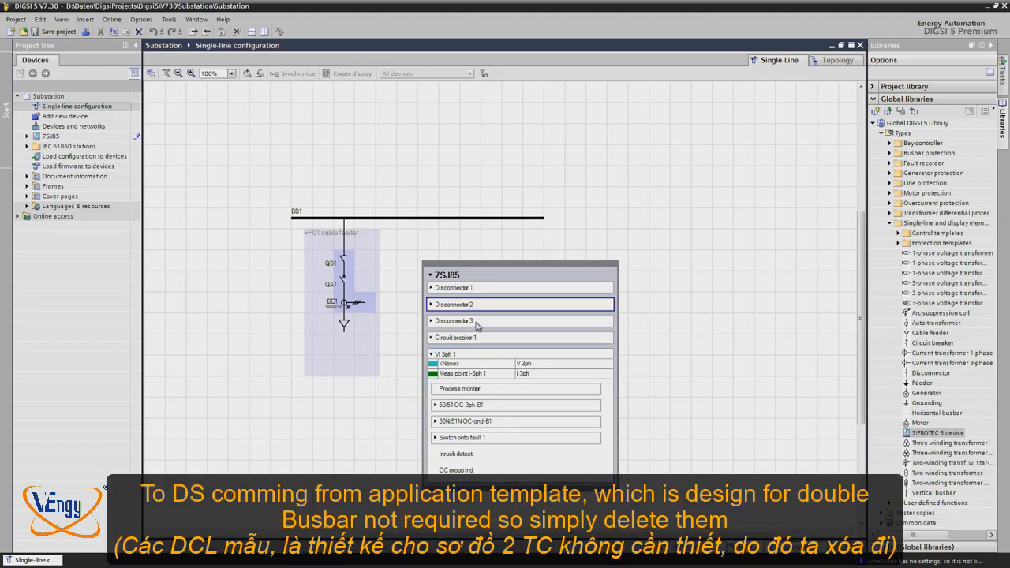
{"action": "left_click", "coordinate": [475, 324], "text": "ctrl"}
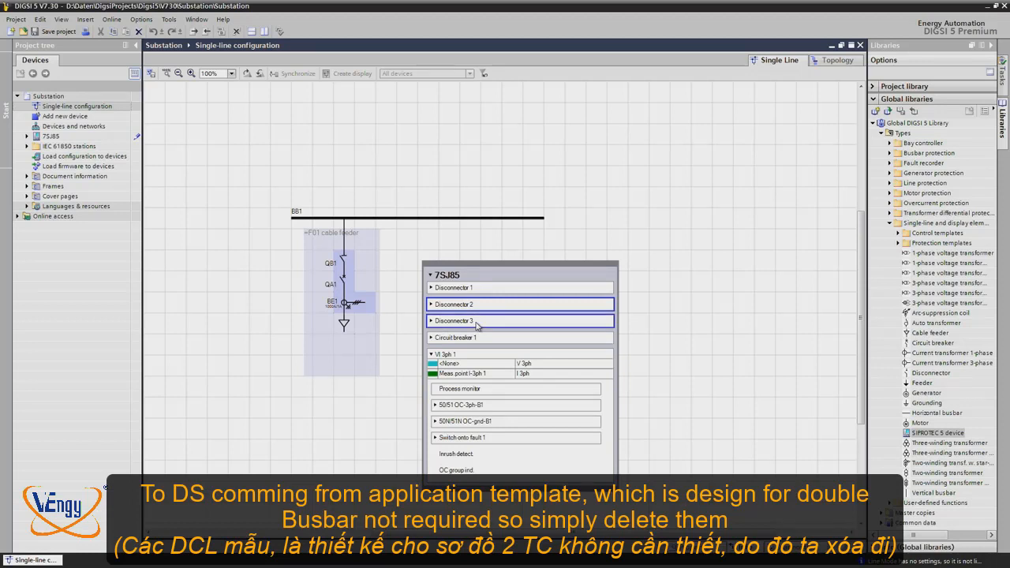
{"action": "right_click", "coordinate": [475, 323]}
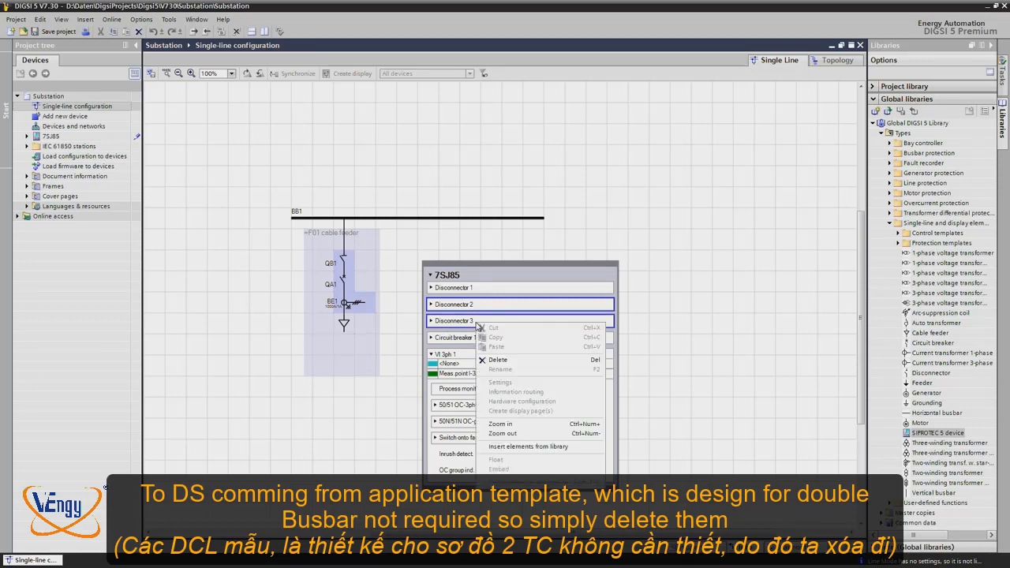
{"action": "left_click", "coordinate": [493, 360]}
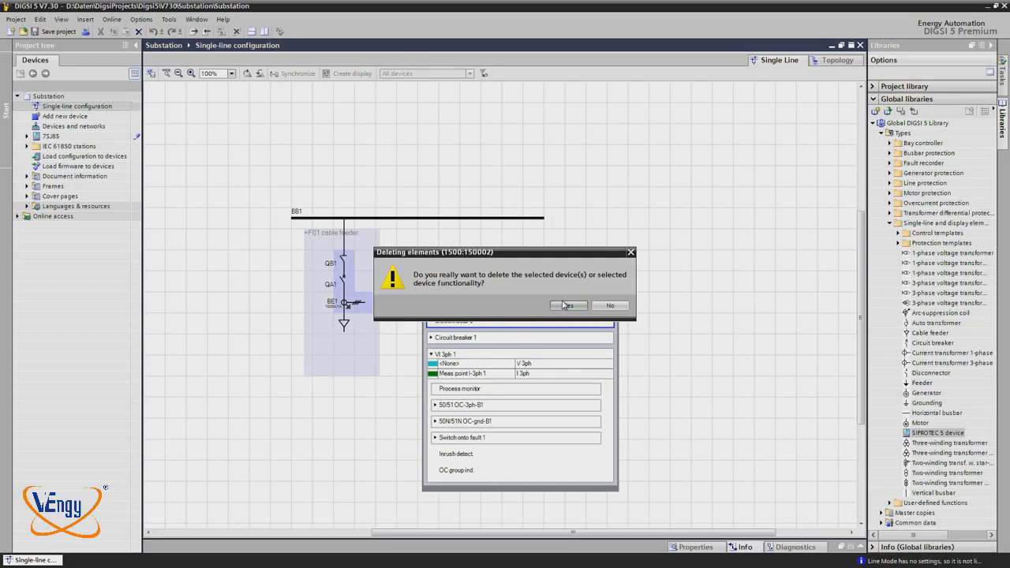
{"action": "left_click", "coordinate": [565, 306]}
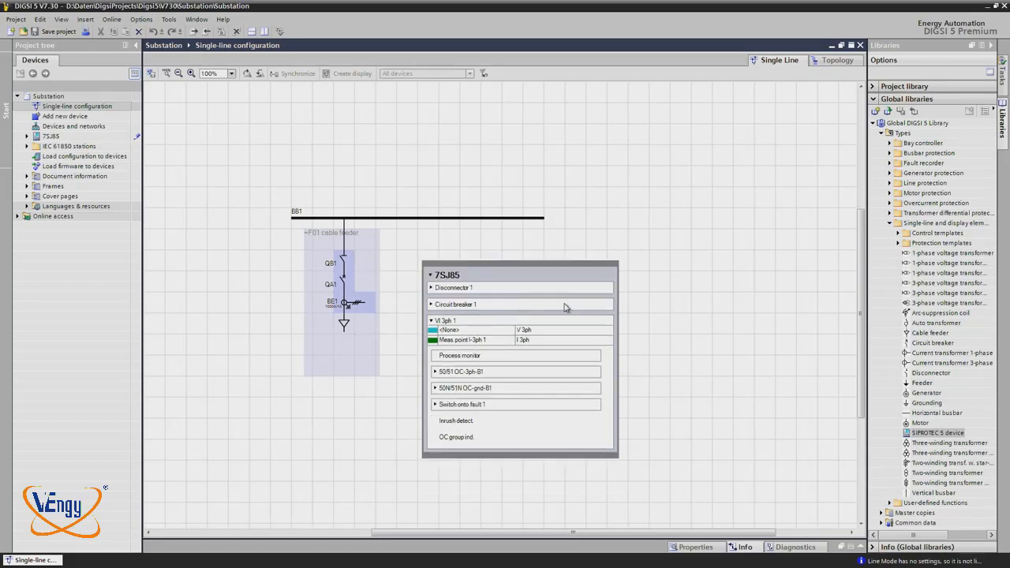
- Link the device's Disconnector 1 to switch QB1 and its Circuit breaker 1 to QA1 in the cable feeder bay
{"action": "left_click", "coordinate": [430, 288]}
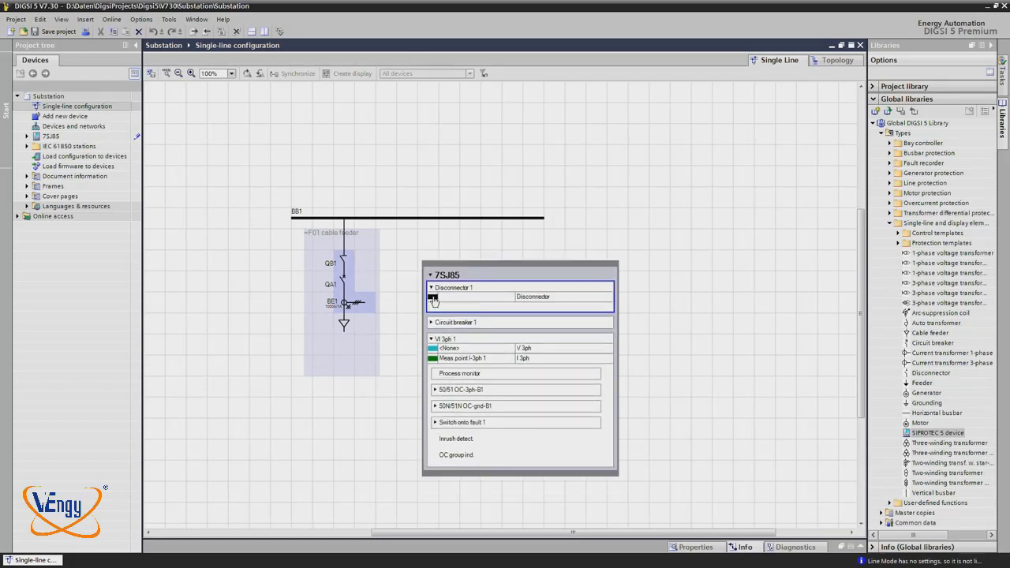
{"action": "left_click_drag", "start_coordinate": [433, 297], "coordinate": [343, 269]}
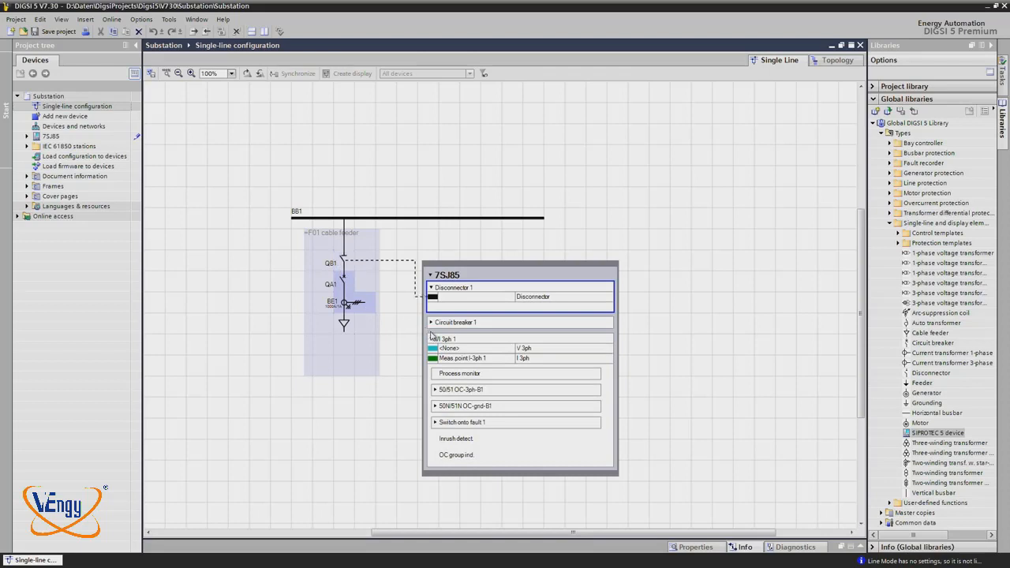
{"action": "left_click", "coordinate": [431, 323]}
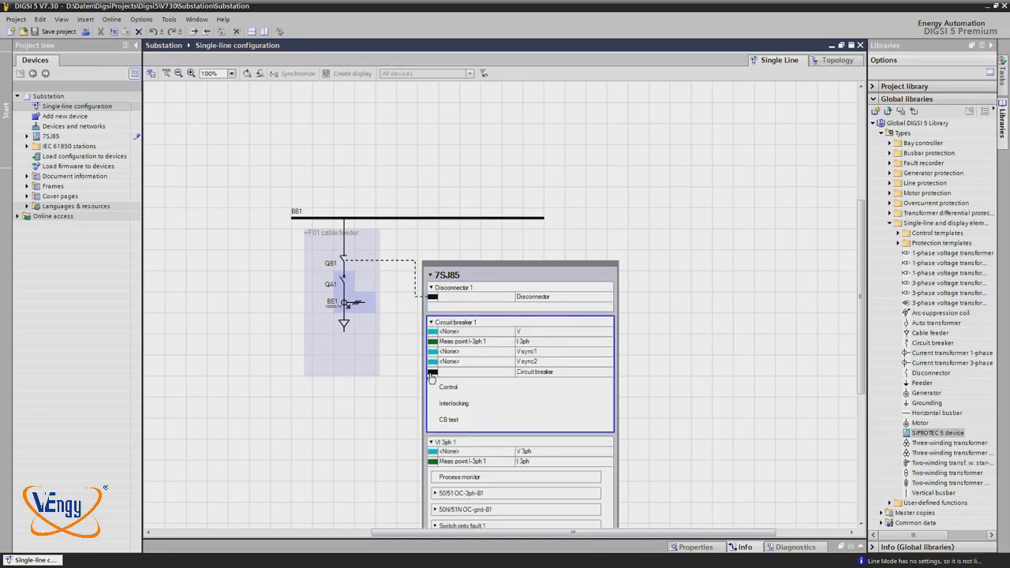
{"action": "left_click_drag", "start_coordinate": [430, 374], "coordinate": [344, 284]}
- Link Meas.point I-3ph 1 of the VI 3ph 1 group to current transformer BE1 and collapse the device's function groups
{"action": "left_click_drag", "start_coordinate": [432, 462], "coordinate": [360, 303]}
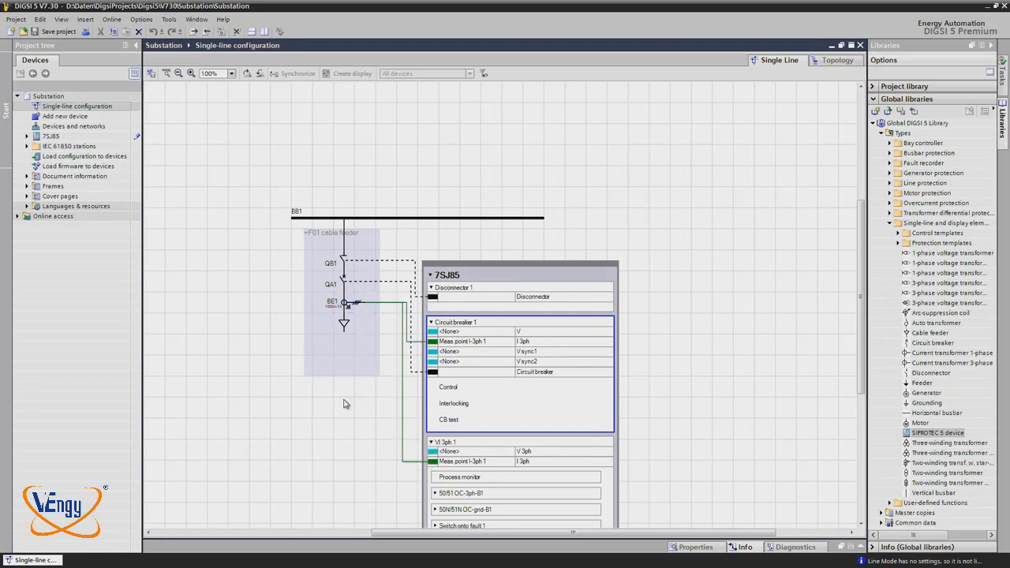
{"action": "left_click", "coordinate": [430, 442]}
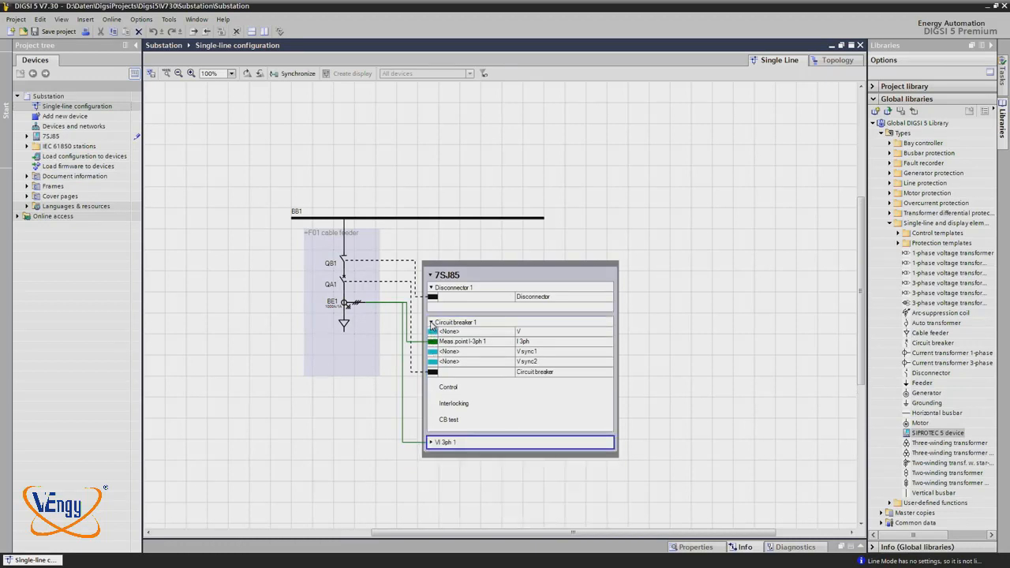
{"action": "left_click", "coordinate": [431, 322]}
{"action": "left_click", "coordinate": [431, 288]}
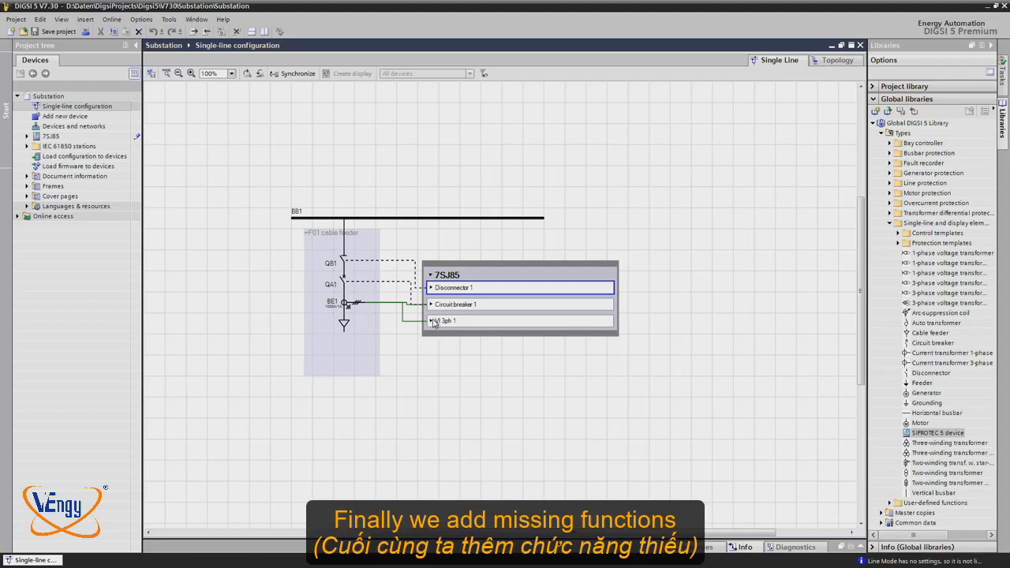
- Add the 49 Th.overl. [3ph] function from the 7SJ85 voltage-current 3ph library to the VI 3ph 1 function group
{"action": "left_click", "coordinate": [432, 321]}
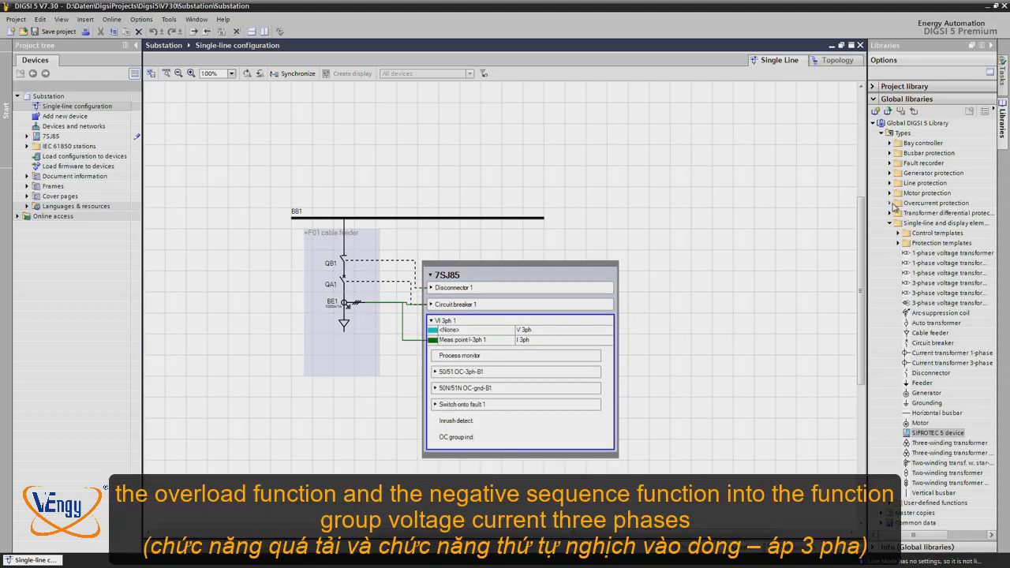
{"action": "left_click", "coordinate": [890, 204]}
{"action": "left_click", "coordinate": [898, 223]}
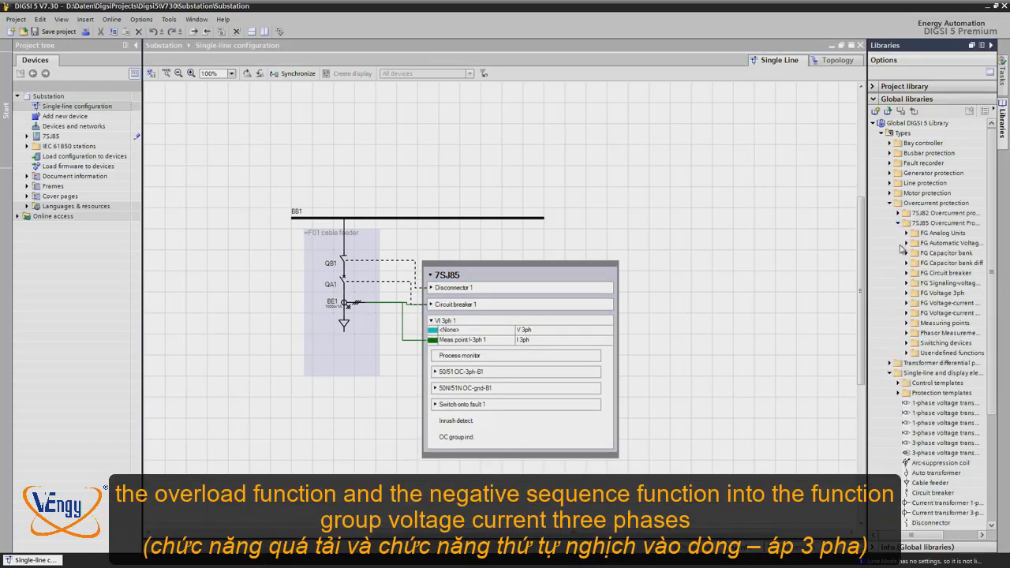
{"action": "left_click", "coordinate": [906, 313]}
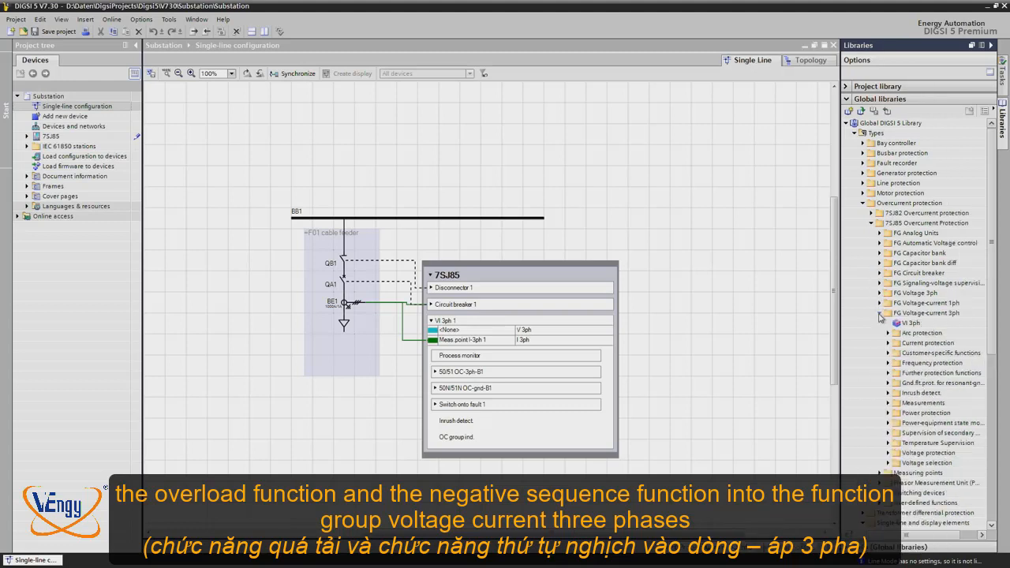
{"action": "left_click", "coordinate": [889, 372]}
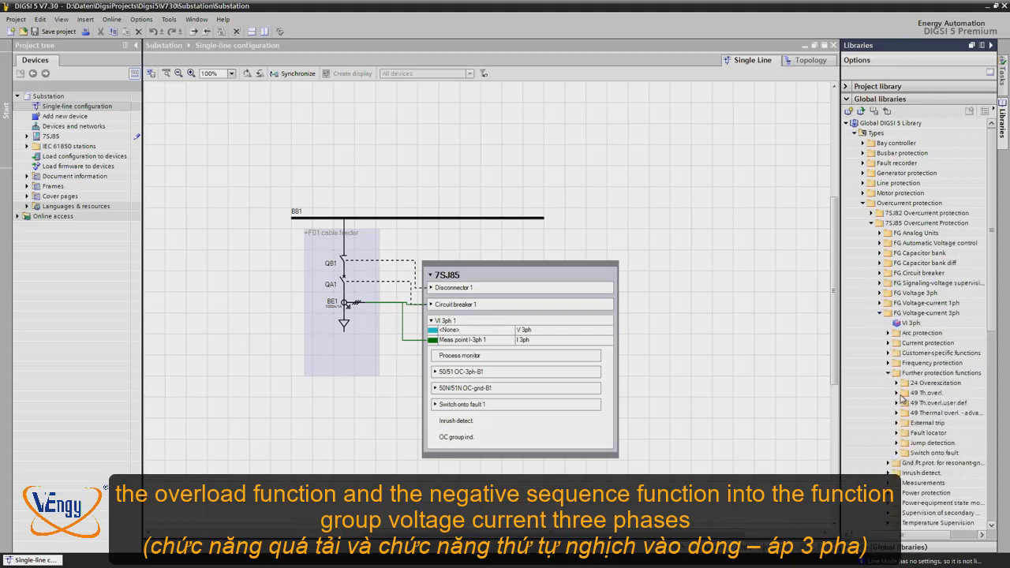
{"action": "left_click", "coordinate": [897, 393]}
{"action": "left_click", "coordinate": [941, 403]}
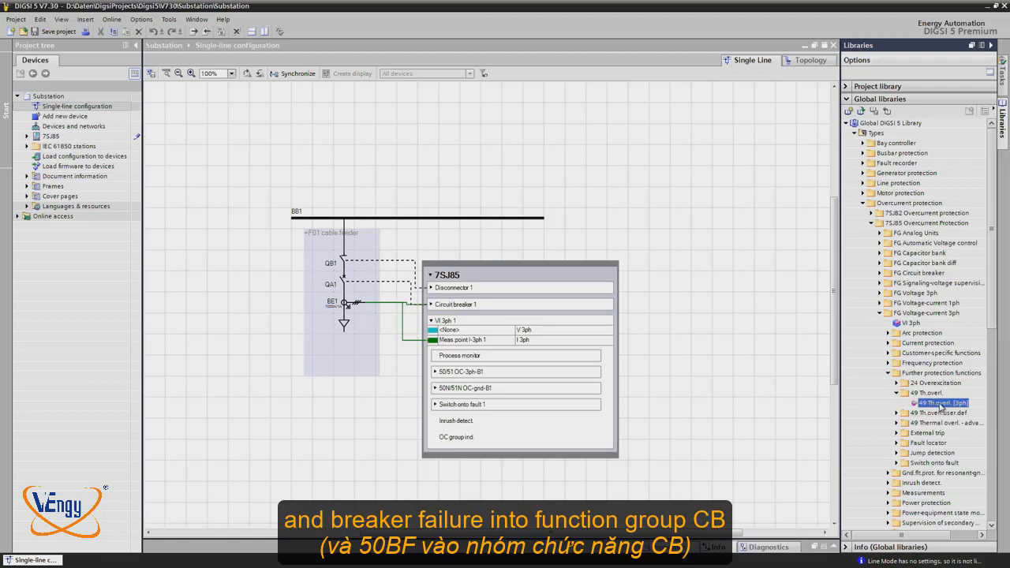
{"action": "left_click_drag", "start_coordinate": [940, 405], "coordinate": [478, 326]}
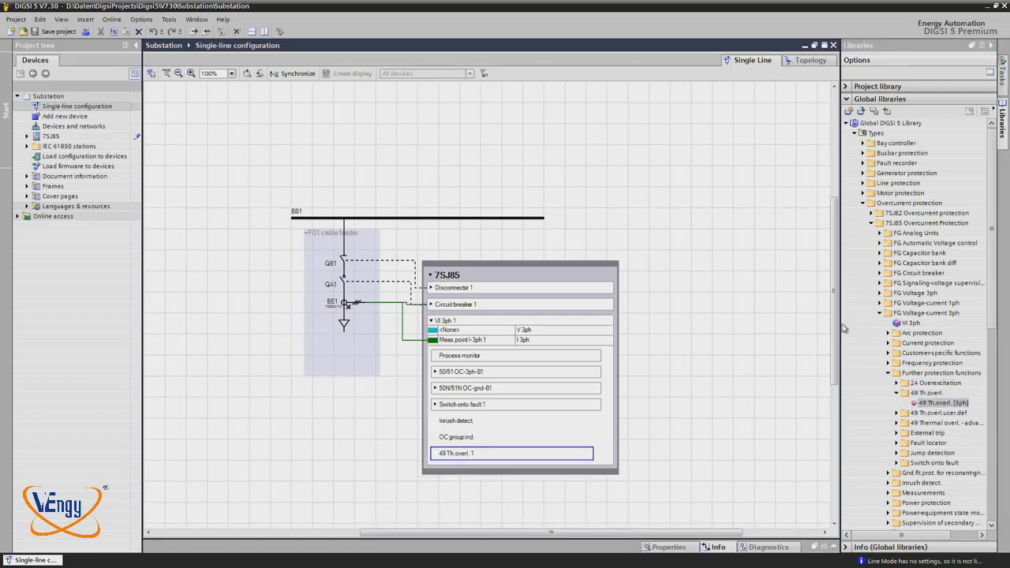
- Add the 46 Unbalan. load current protection function to the VI 3ph 1 function group and collapse the group
{"action": "left_click", "coordinate": [888, 343]}
{"action": "left_click", "coordinate": [896, 382]}
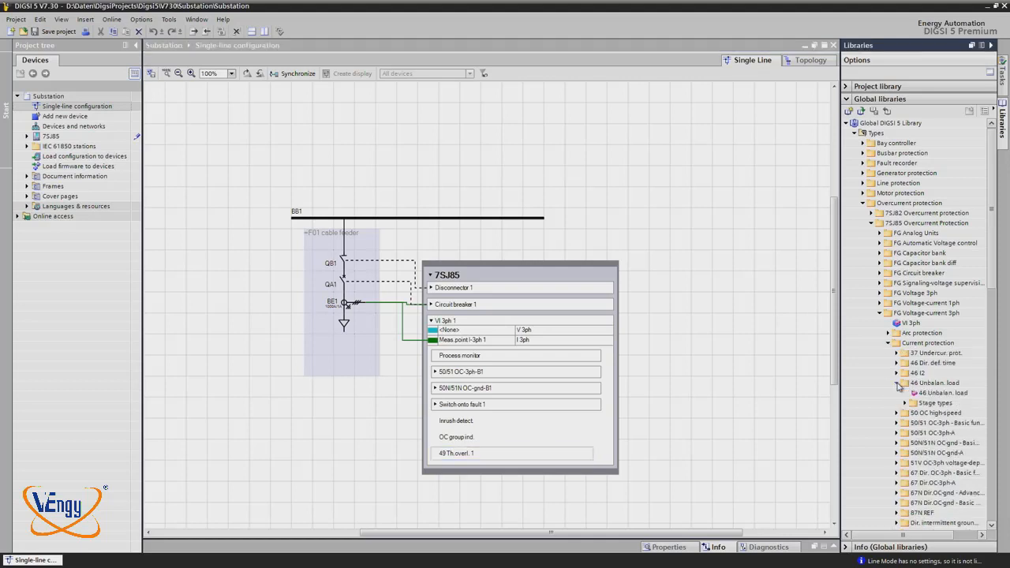
{"action": "left_click_drag", "start_coordinate": [923, 393], "coordinate": [470, 323]}
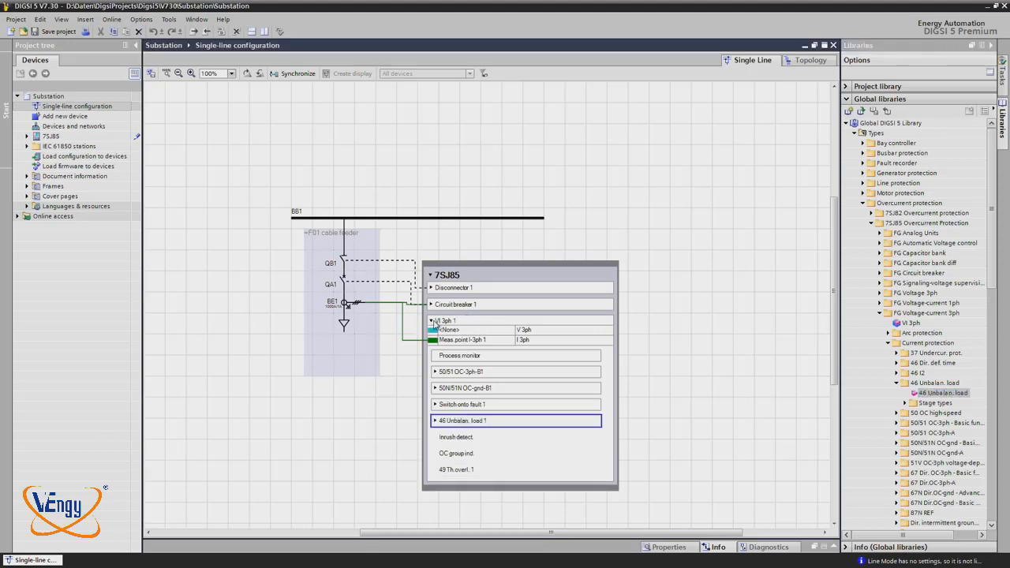
{"action": "left_click", "coordinate": [433, 321]}
- Add the 50BF CB fail. function from the 7SJ85 circuit breaker library to the Circuit breaker 1 function group
{"action": "left_click", "coordinate": [431, 305]}
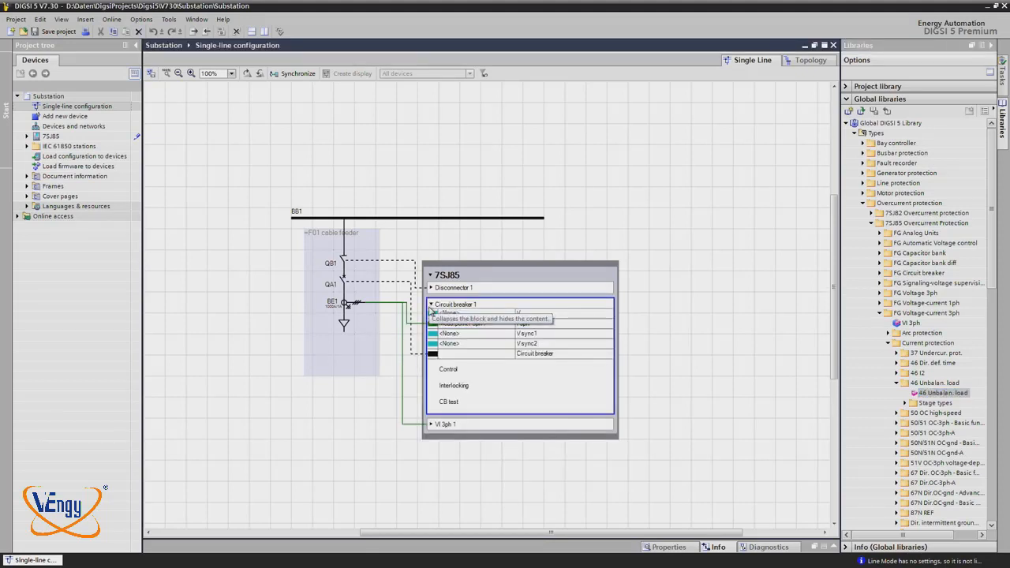
{"action": "left_click", "coordinate": [880, 313]}
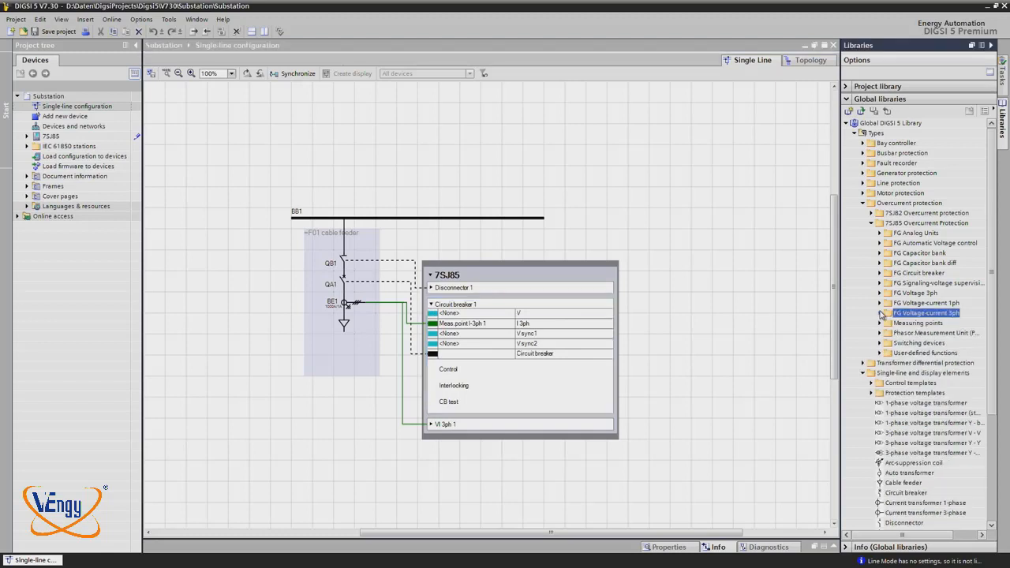
{"action": "left_click", "coordinate": [879, 273]}
{"action": "left_click", "coordinate": [887, 343]}
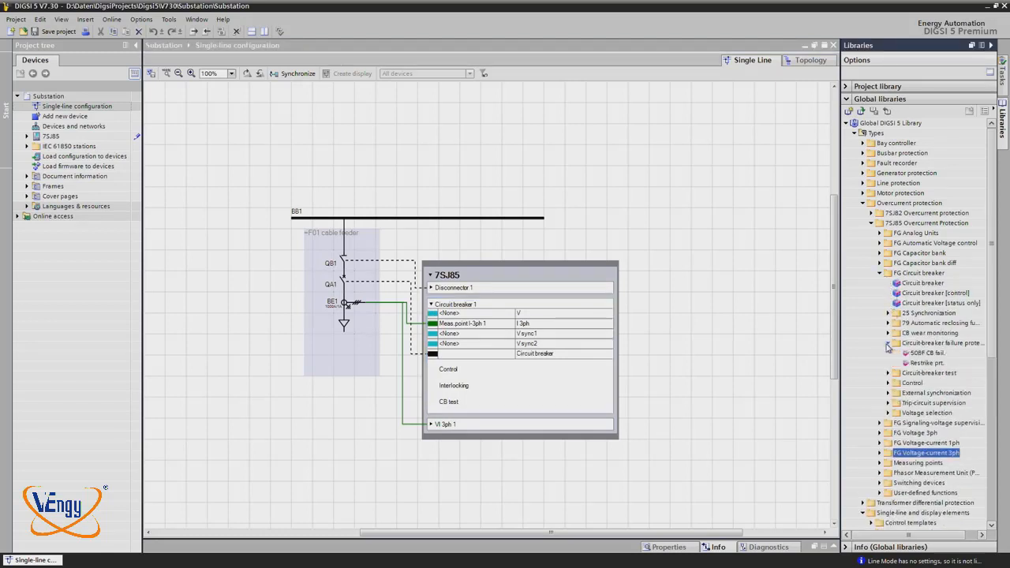
{"action": "left_click_drag", "start_coordinate": [918, 357], "coordinate": [475, 310]}
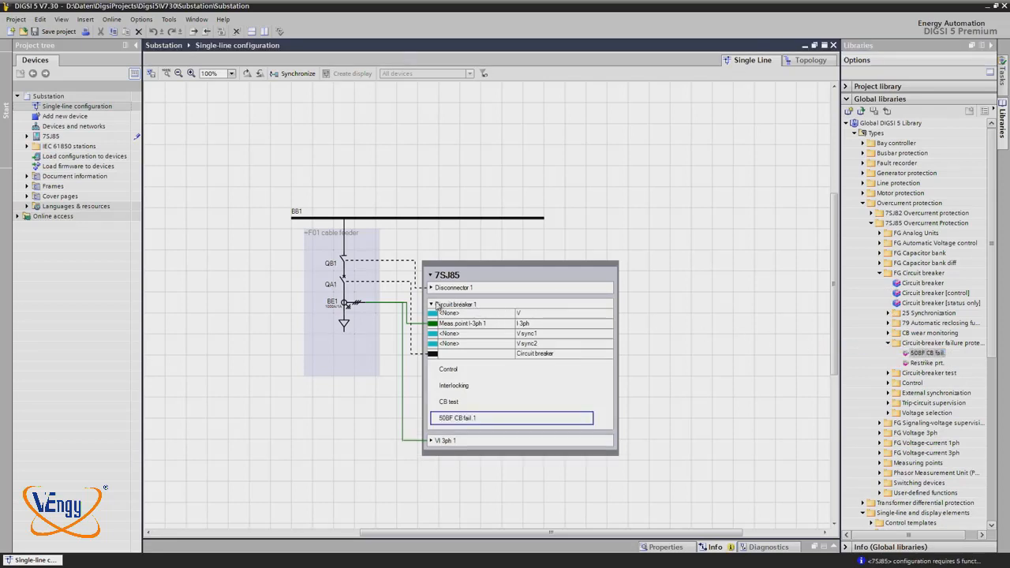
- Open the settings of the Definite-T 1 stage under 50/51 OC-3ph-B1 in the VI 3ph 1 function group
{"action": "left_click", "coordinate": [431, 441]}
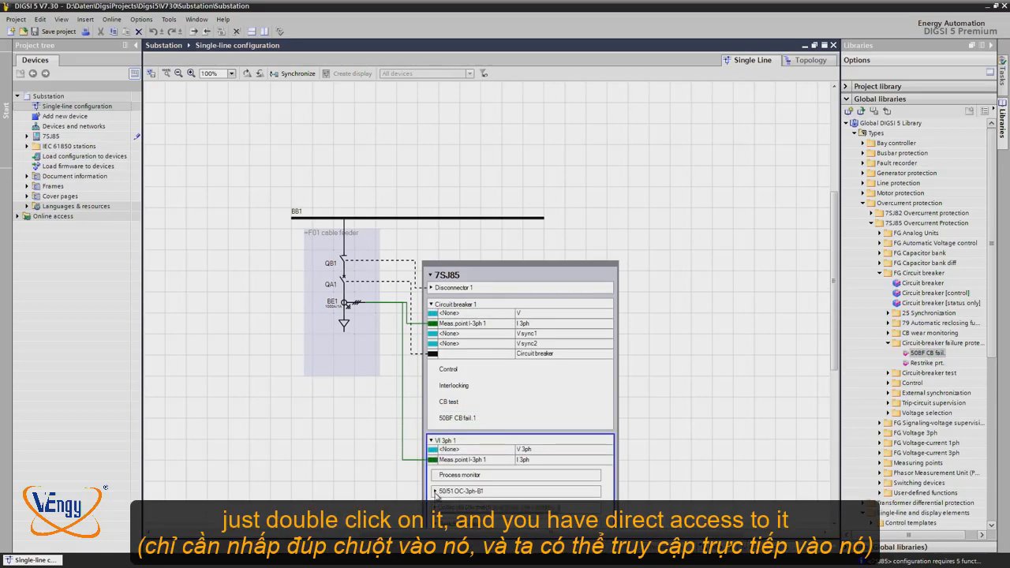
{"action": "double_click", "coordinate": [436, 494]}
{"action": "double_click", "coordinate": [457, 505]}
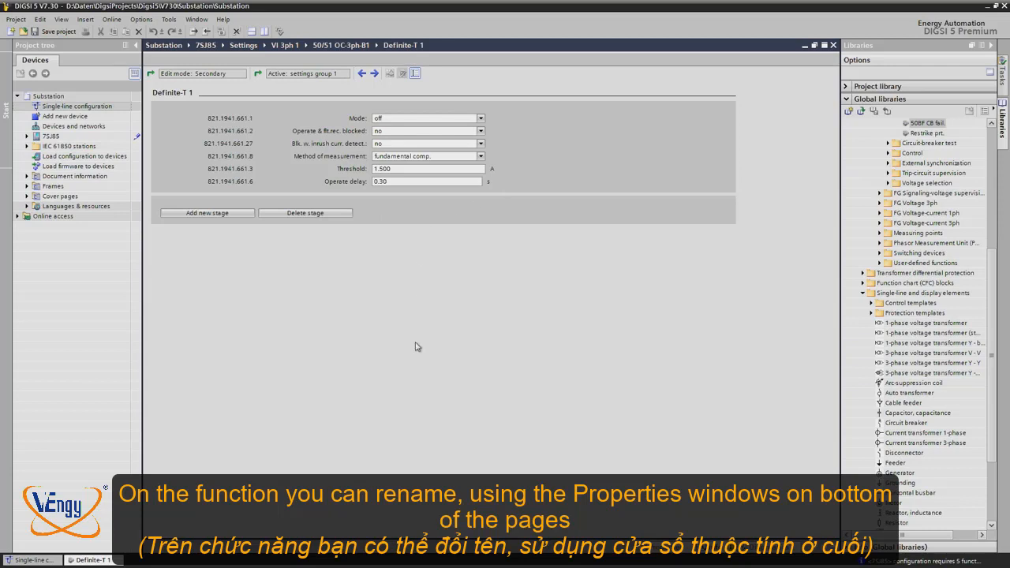
- Rename the Definite-T 1 stage as "stage 1 def time" in its properties
{"action": "left_click", "coordinate": [657, 537]}
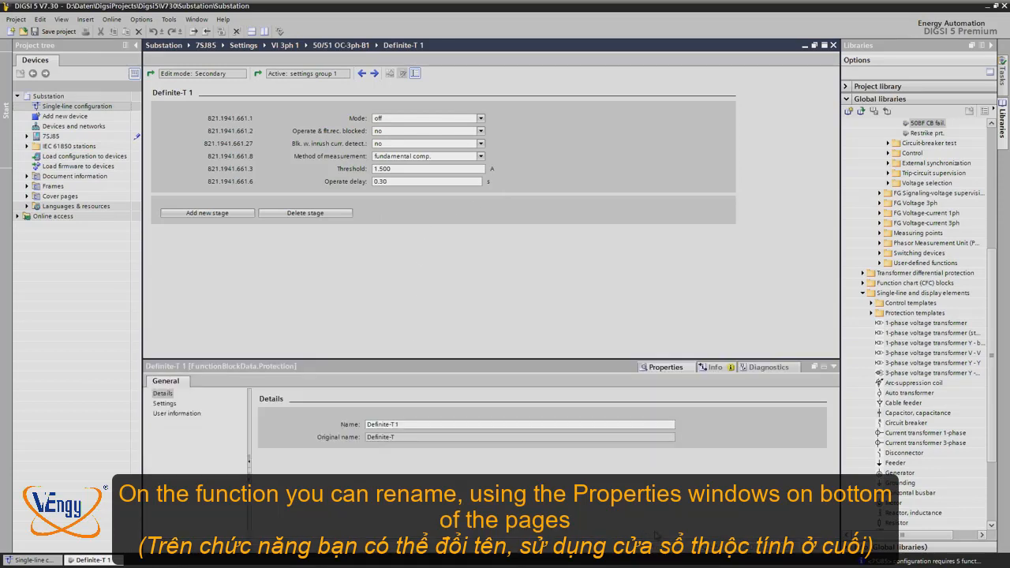
{"action": "left_click_drag", "start_coordinate": [416, 427], "coordinate": [312, 426]}
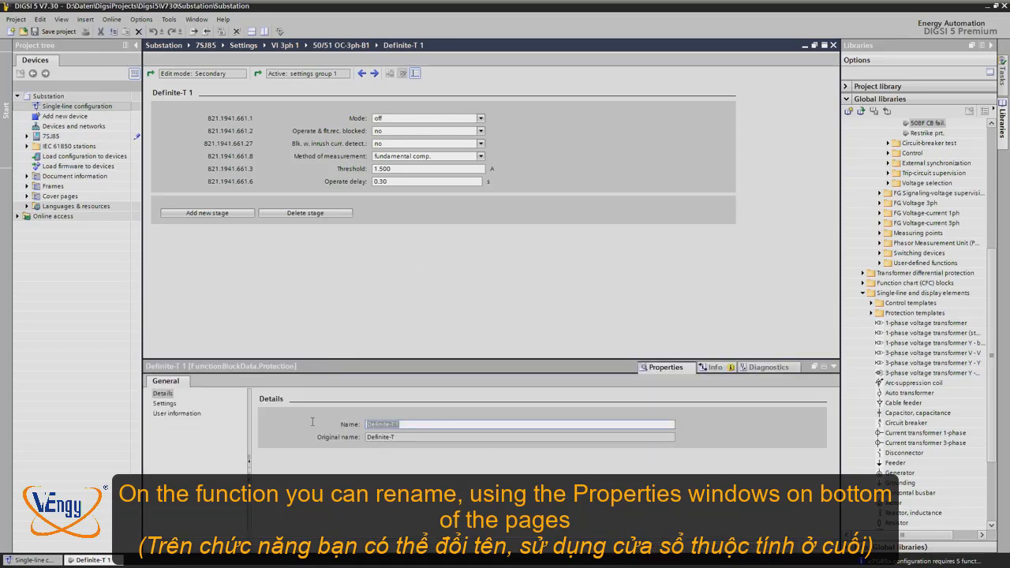
{"action": "type", "text": "stage 1 def"}
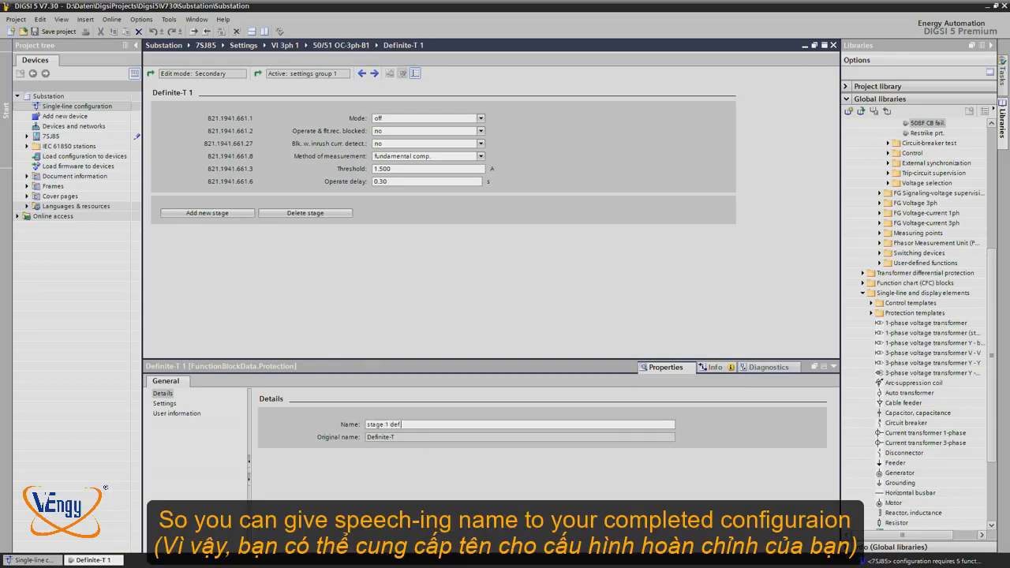
{"action": "type", "text": "time"}
{"action": "key", "text": "Return"}
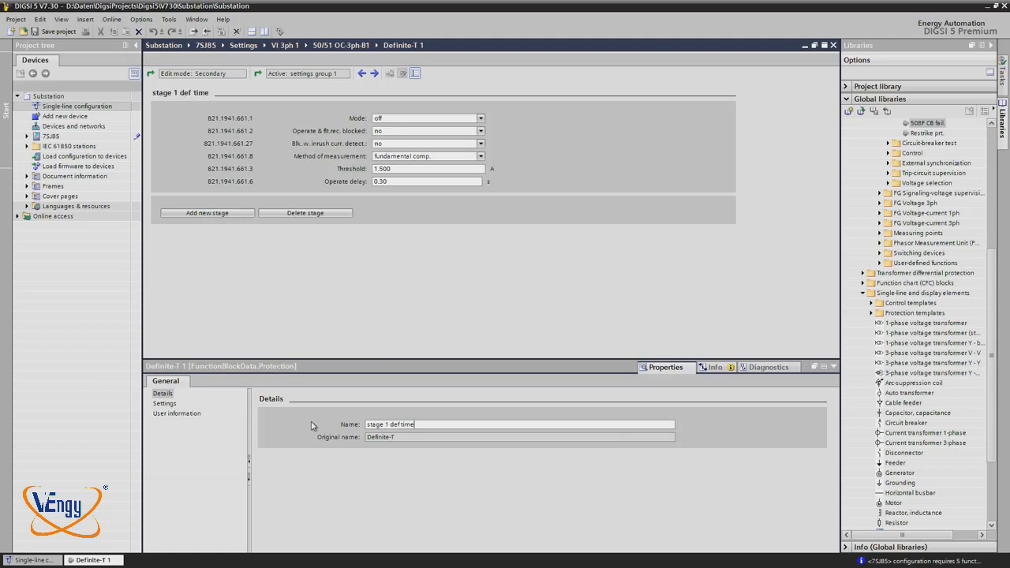